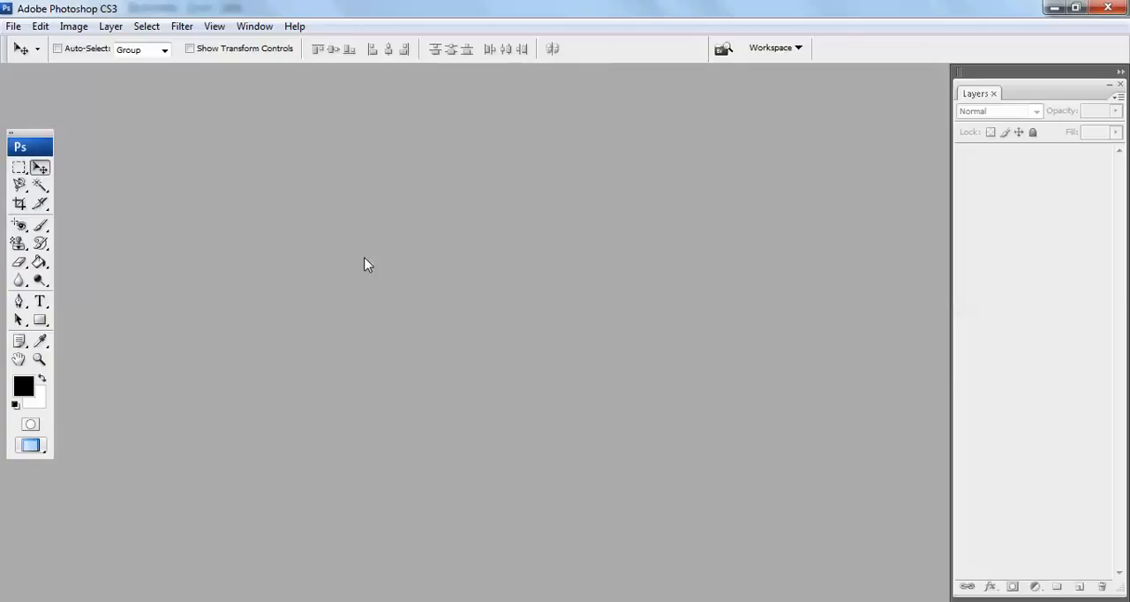
# Start a new document and set its size to 1920 pixels wide by 1200 pixels high
pyautogui.click(17, 28)
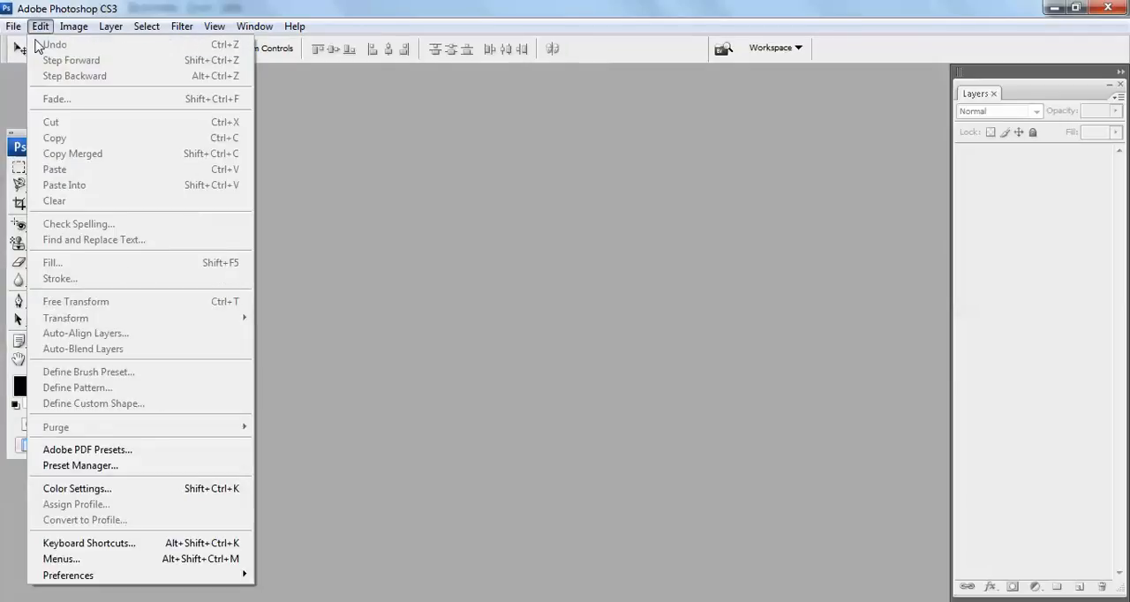
pyautogui.click(29, 45)
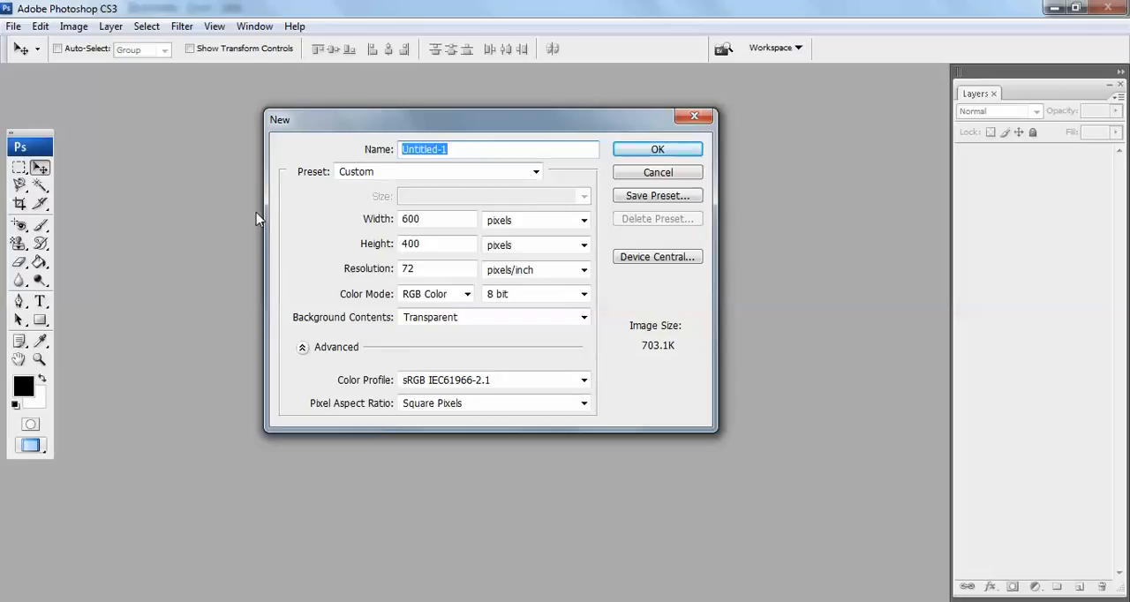
pyautogui.moveTo(444, 219); pyautogui.dragTo(351, 209)
pyautogui.write('1920')
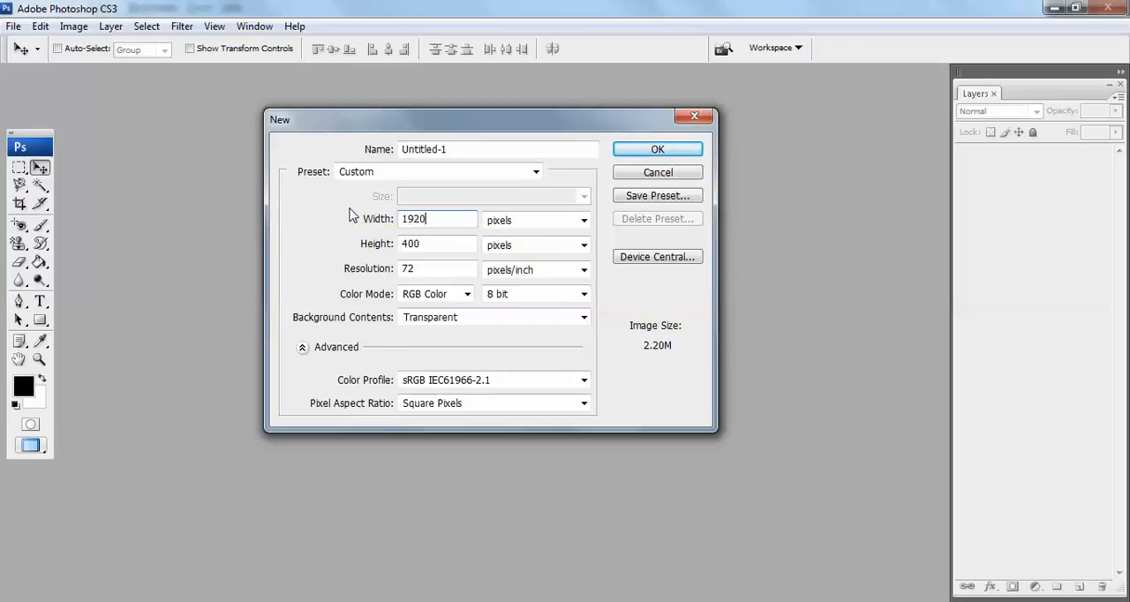
pyautogui.press('Tab')
# Create the document with transparent background contents
pyautogui.press('Tab')
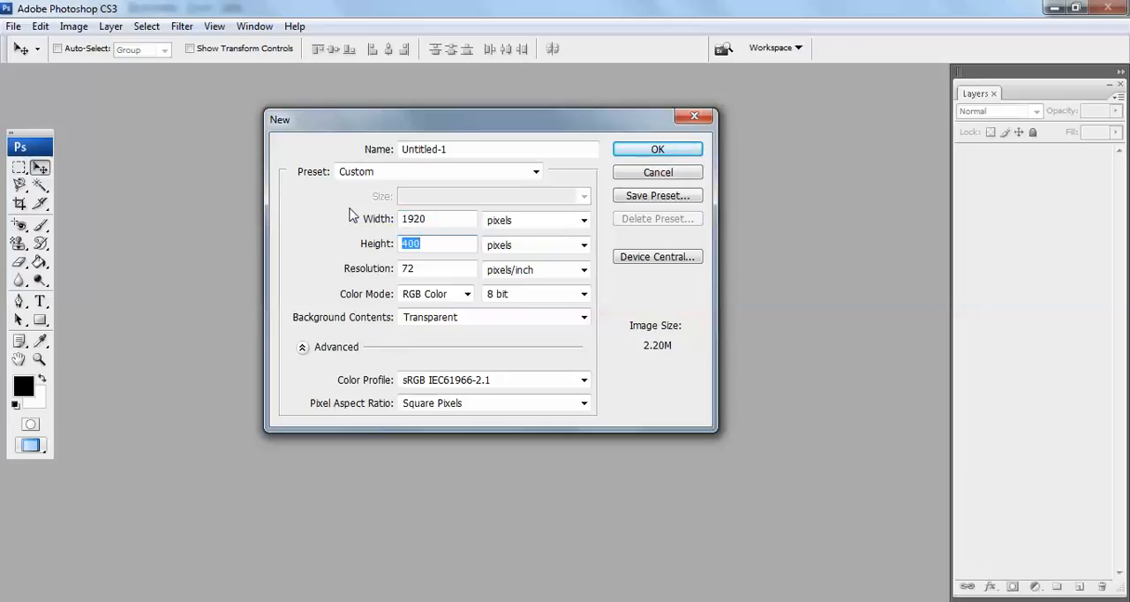
pyautogui.write('1200')
pyautogui.press('Tab')
pyautogui.press('Tab')
pyautogui.press('Tab')
pyautogui.press('Tab')
pyautogui.press('Tab')
pyautogui.press('Tab')
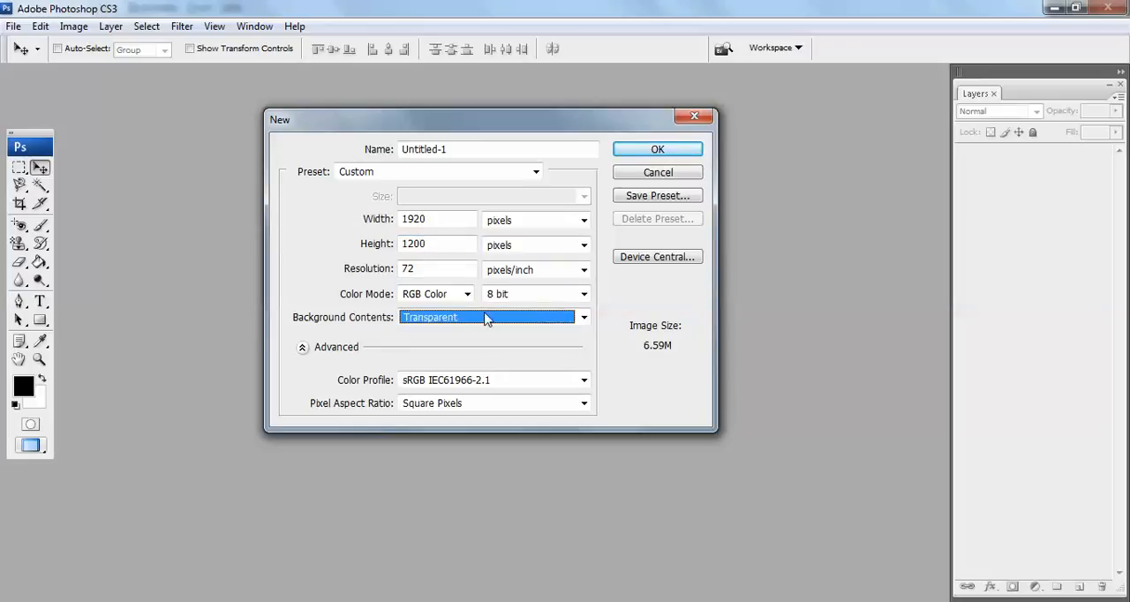
pyautogui.click(655, 150)
pyautogui.press('c')
pyautogui.press('v')
pyautogui.hotkey('ctrl', '0')
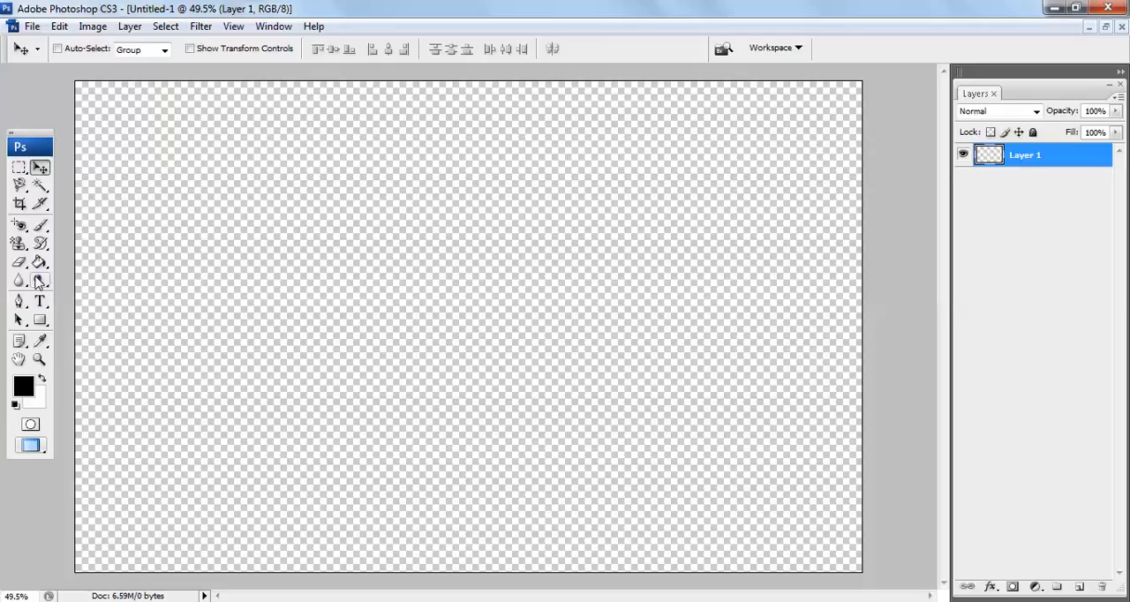
# Edit the Gradient tool's black-to-white gradient and set its starting color stop to #006ba1
pyautogui.moveTo(40, 273)
pyautogui.mouseDown()
pyautogui.moveTo(81, 270)
pyautogui.moveTo(80, 259)
pyautogui.mouseUp()
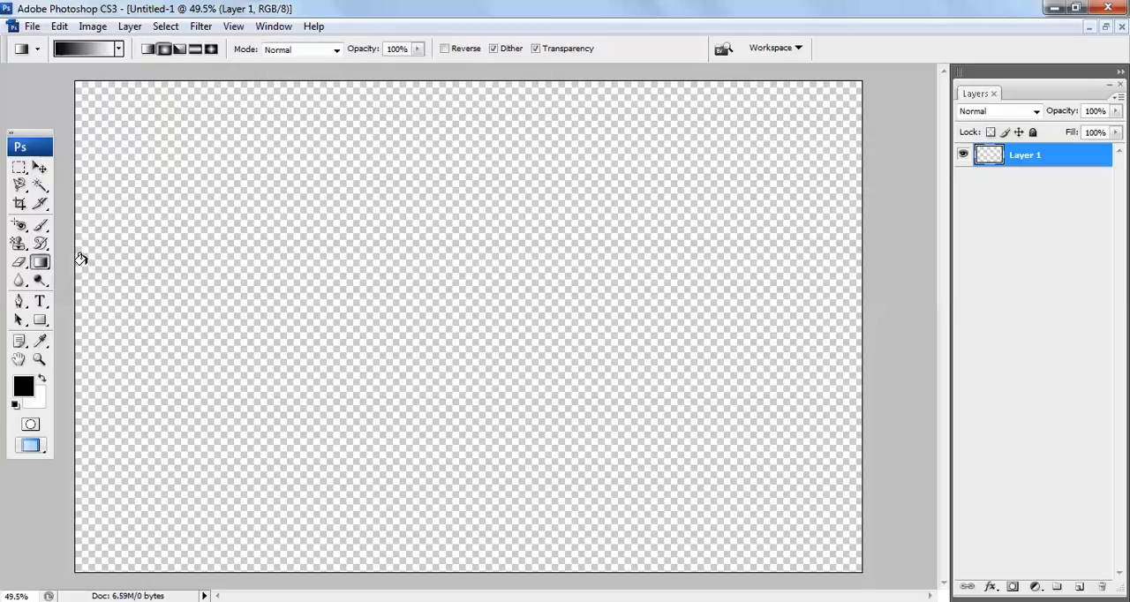
pyautogui.click(79, 50)
pyautogui.press('Return')
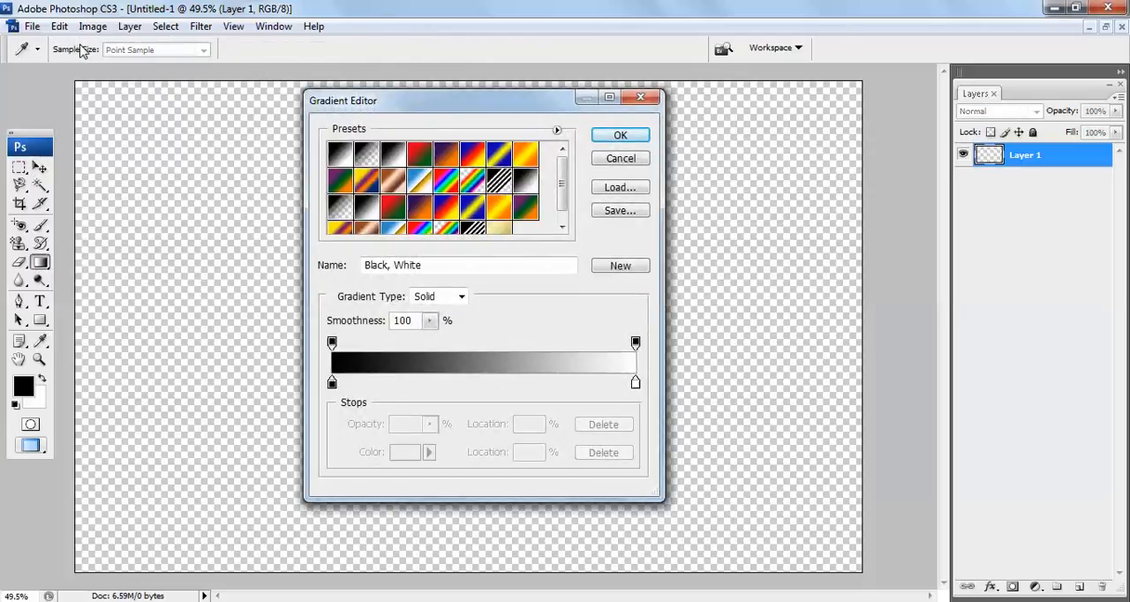
pyautogui.click(69, 52)
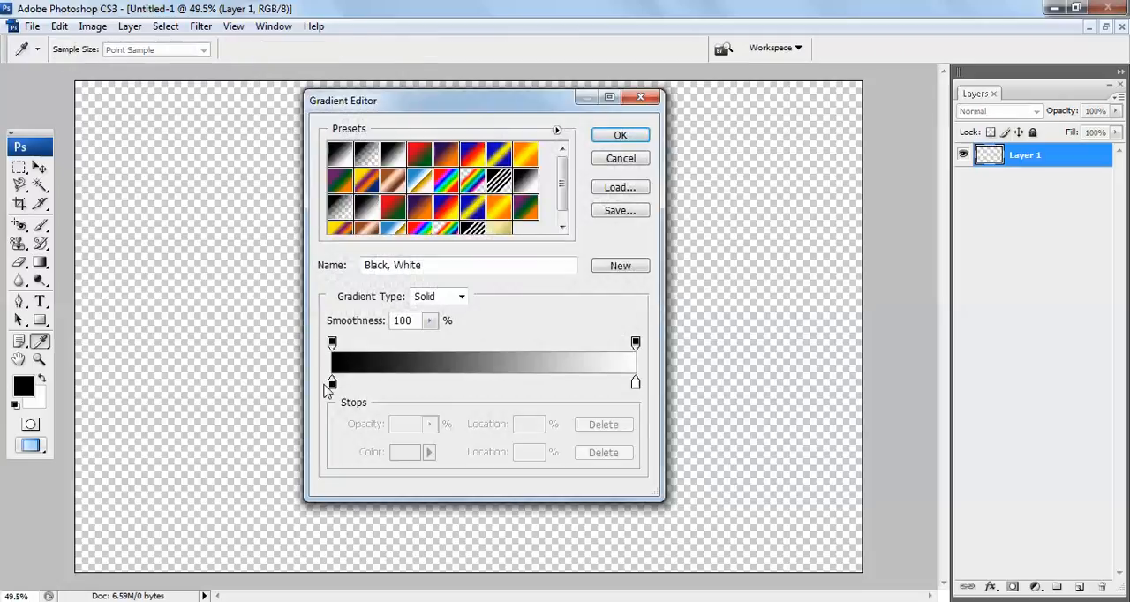
pyautogui.click(332, 384)
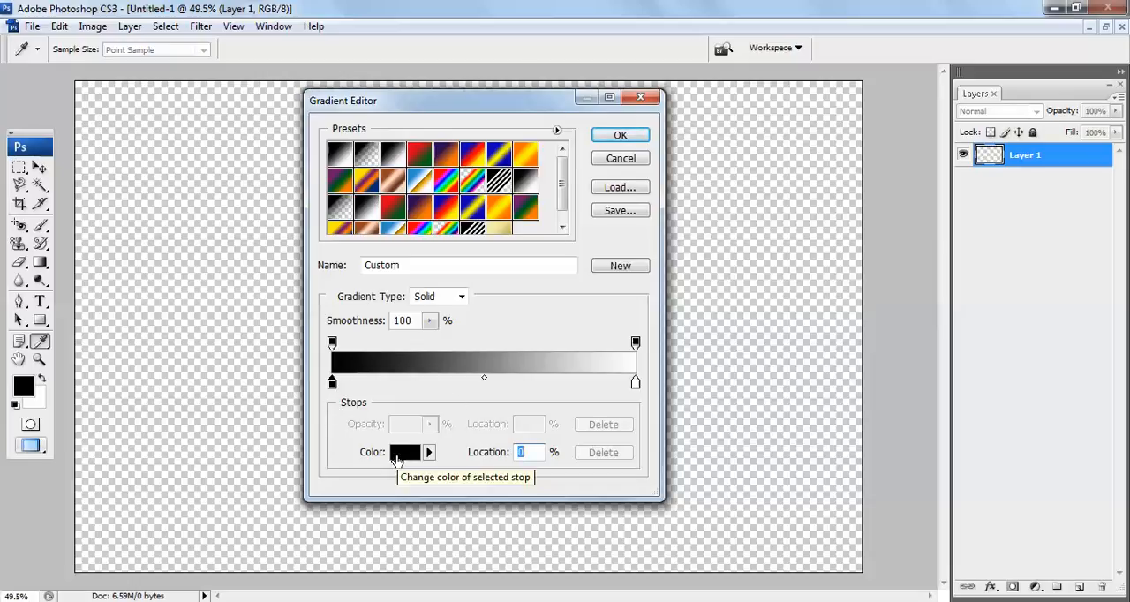
pyautogui.click(405, 453)
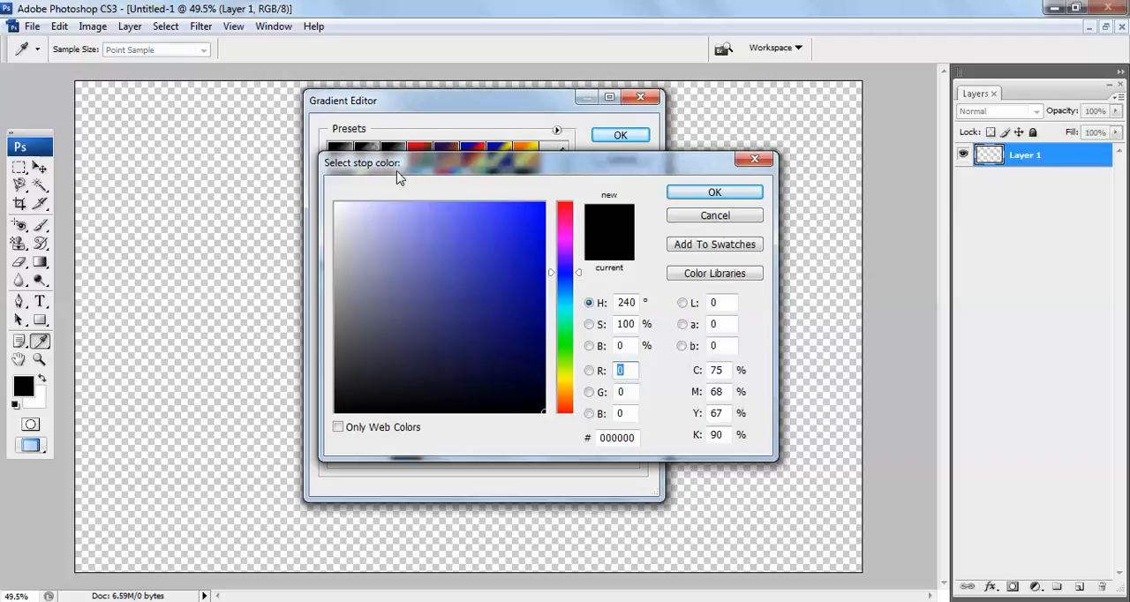
pyautogui.moveTo(635, 439); pyautogui.dragTo(587, 442)
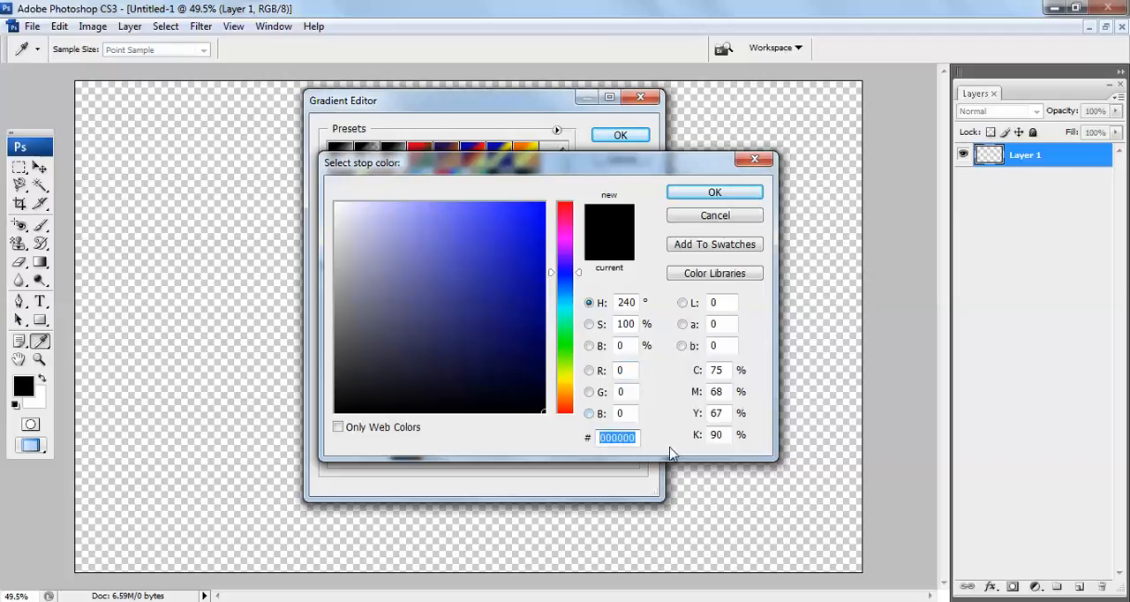
pyautogui.write('006ba1')
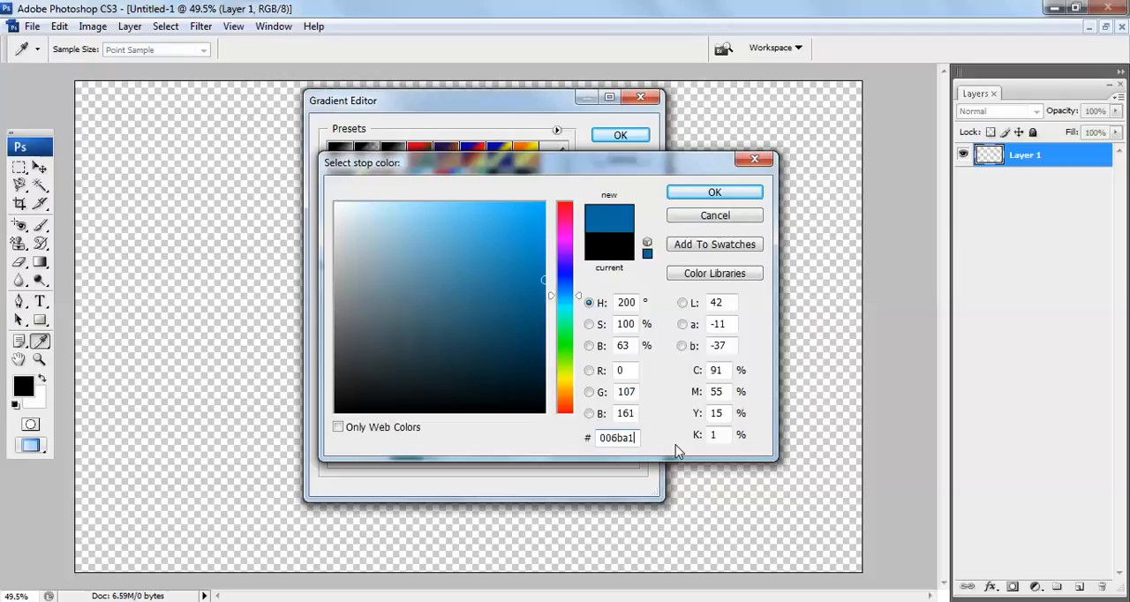
pyautogui.press('Return')
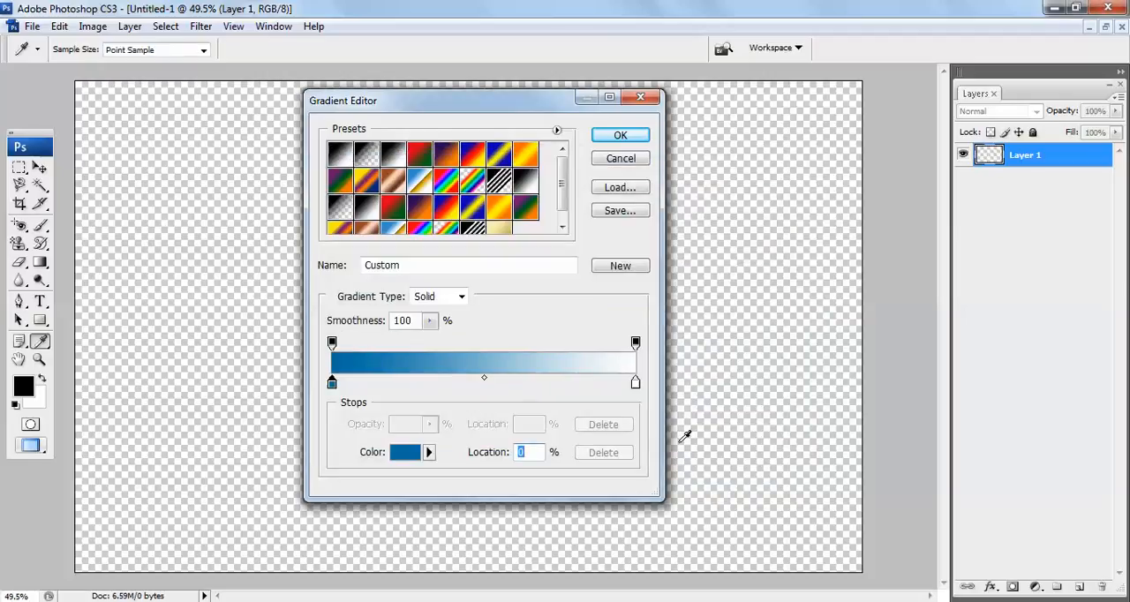
# Set the gradient's ending color stop to #002e61 and accept the edited gradient
pyautogui.click(635, 384)
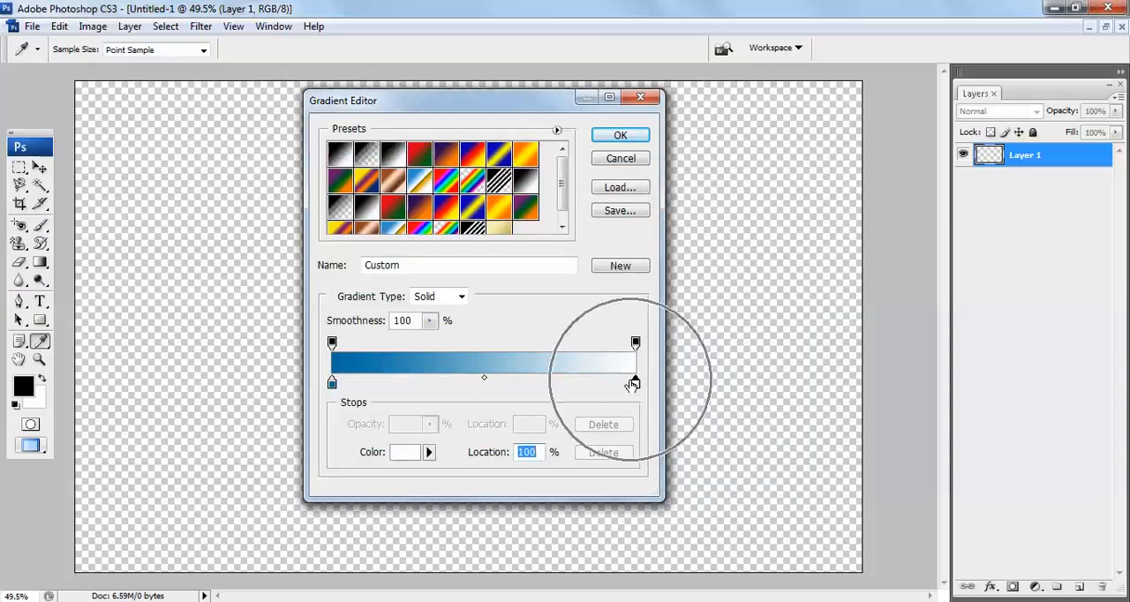
pyautogui.click(410, 453)
pyautogui.doubleClick(611, 437)
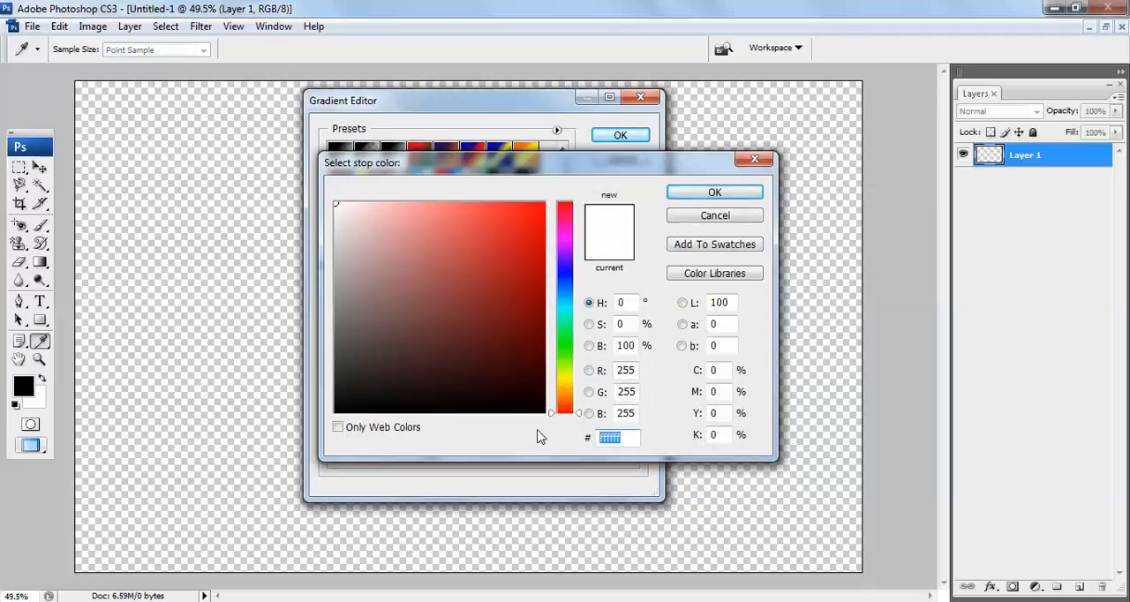
pyautogui.write('00')
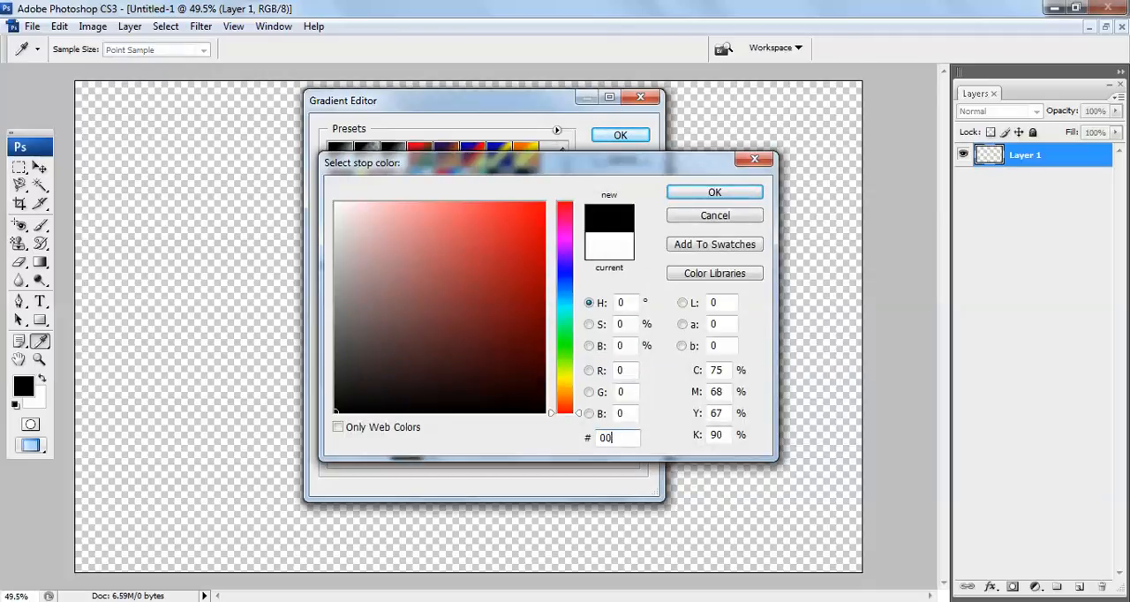
pyautogui.write('2e')
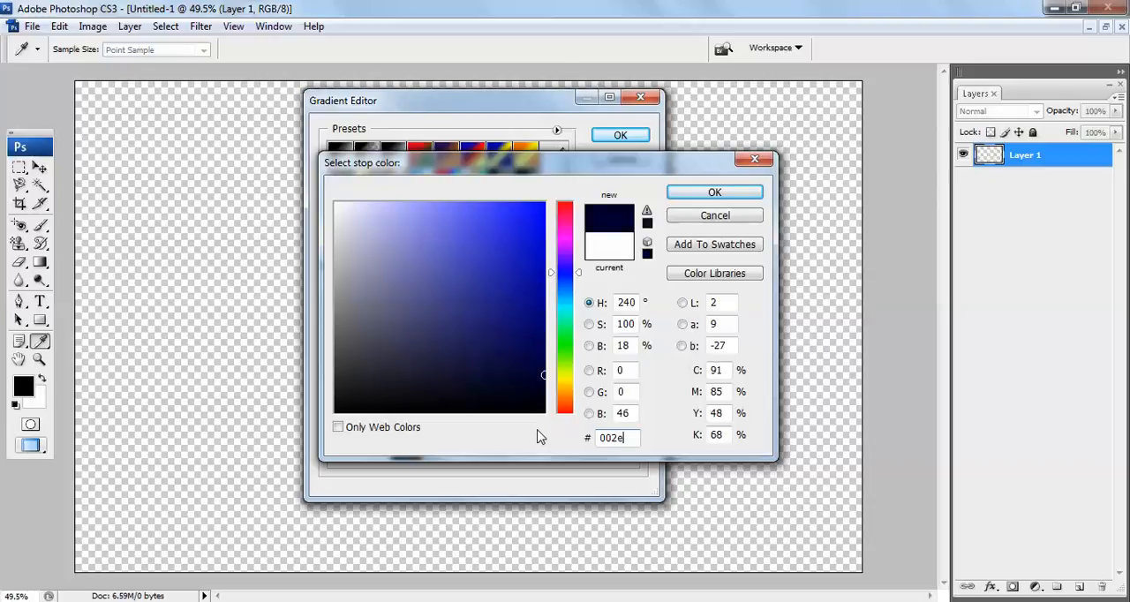
pyautogui.write('61')
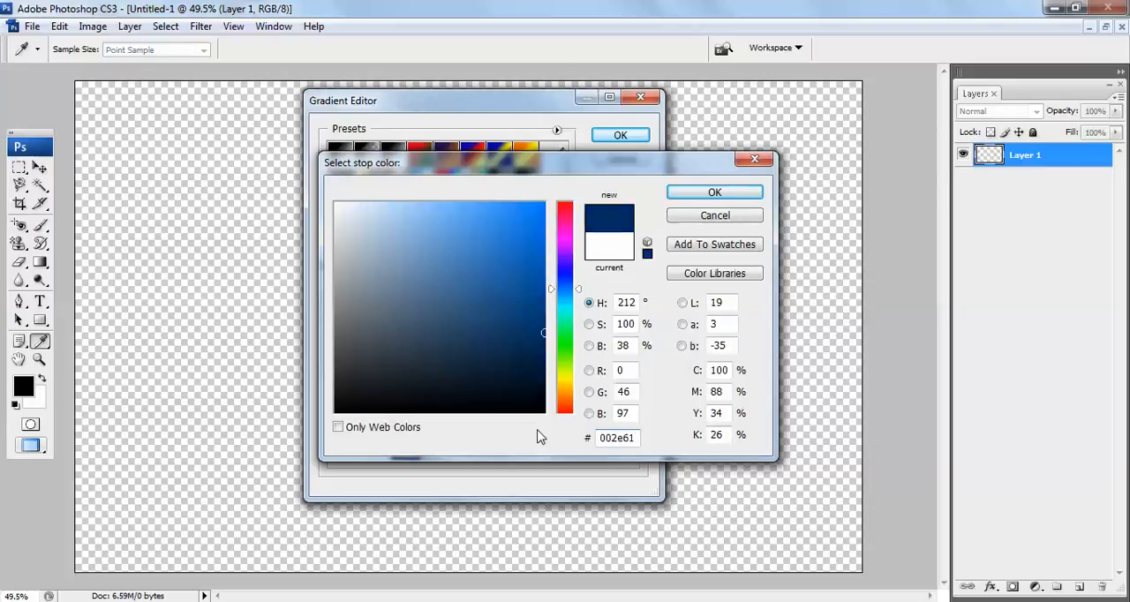
pyautogui.press('Return')
pyautogui.press('Return')
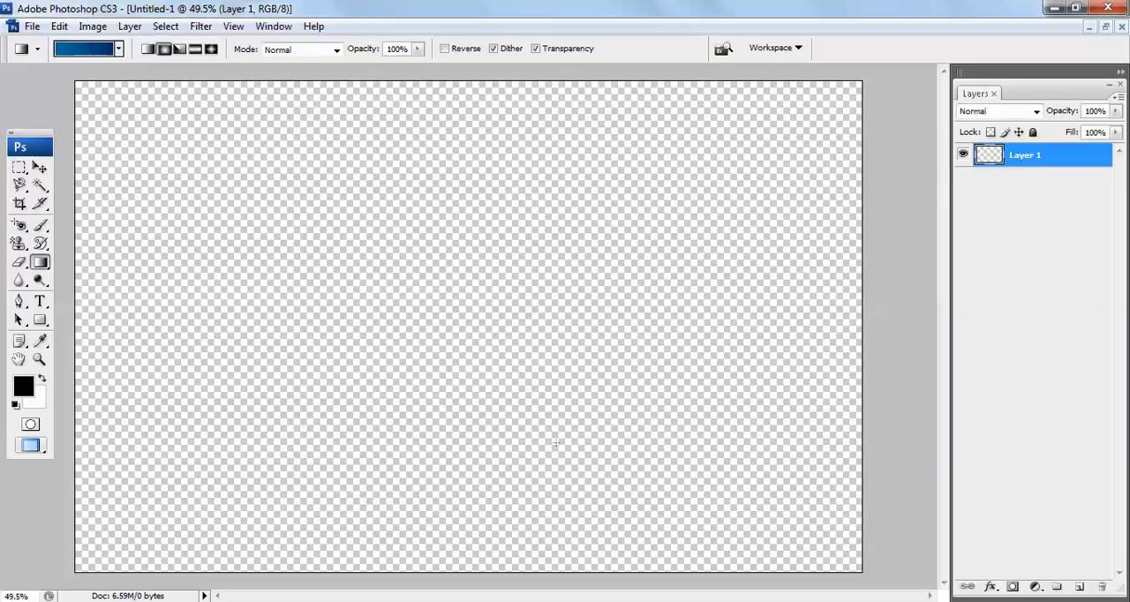
# Fill Layer 1 with a radial gradient running from the canvas center to its lower-left corner
pyautogui.click(163, 50)
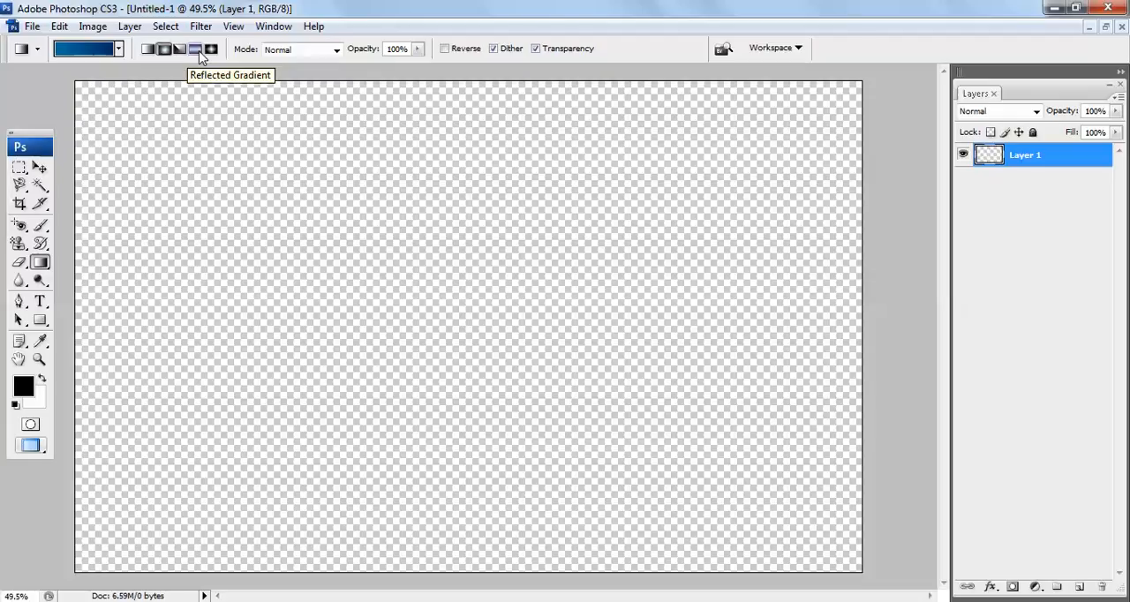
pyautogui.click(168, 50)
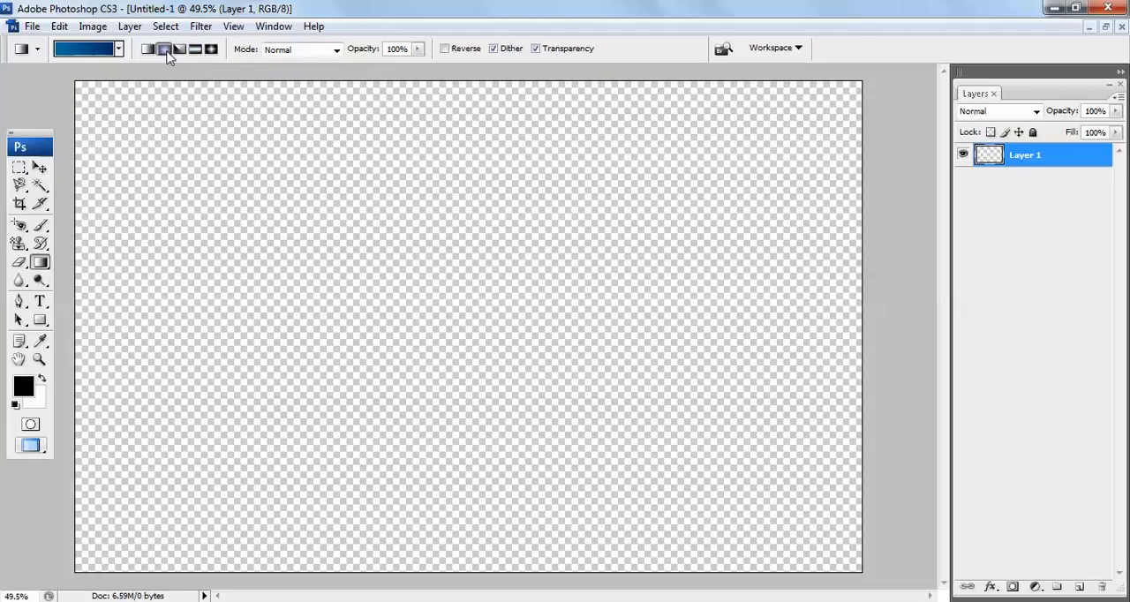
pyautogui.moveTo(460, 306); pyautogui.dragTo(72, 568)
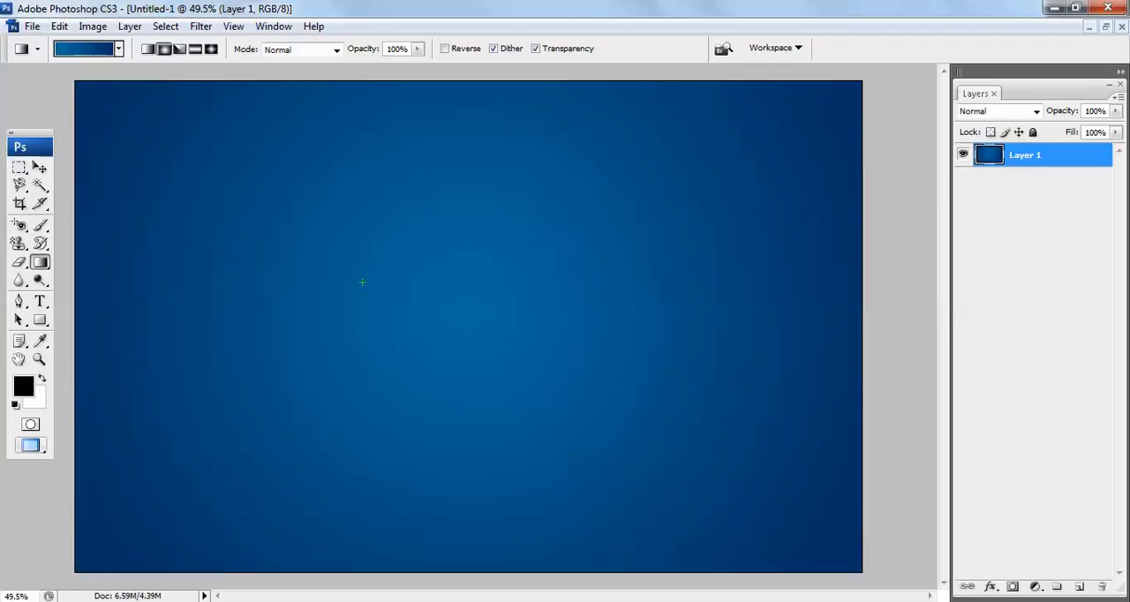
pyautogui.press('v')
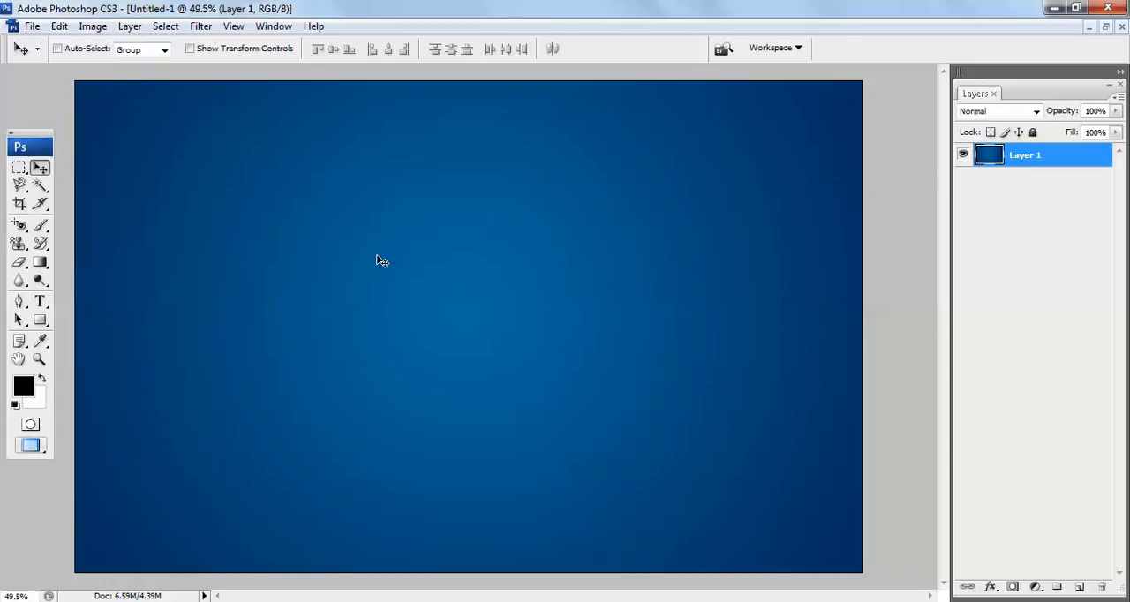
# Apply the Add Noise filter to Layer 1 with amount 5%, uniform distribution and monochromatic noise
pyautogui.click(210, 33)
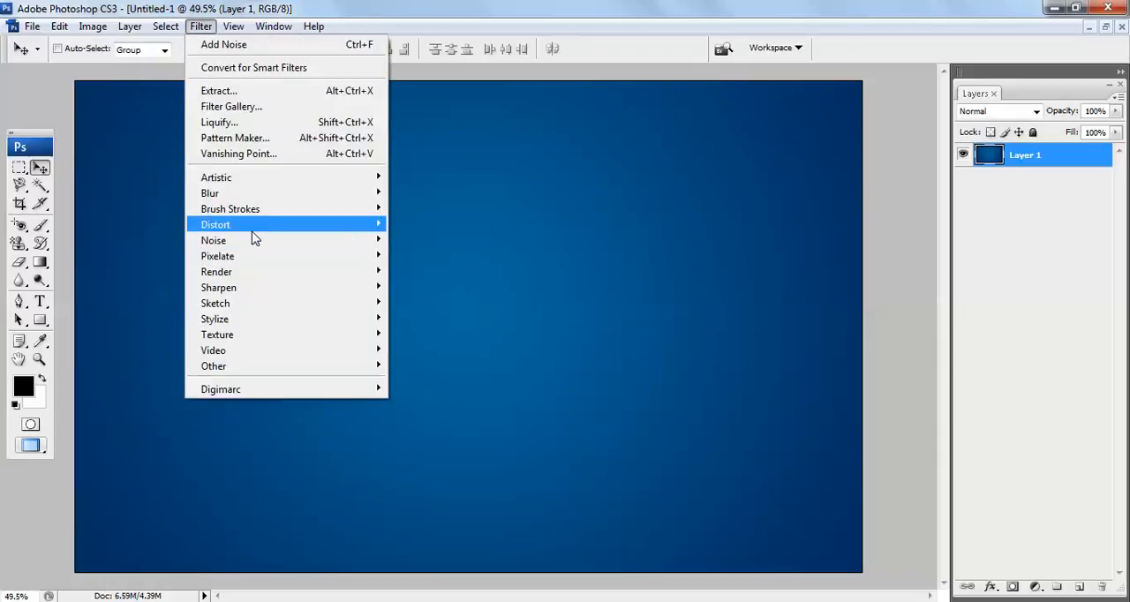
pyautogui.moveTo(254, 250)
pyautogui.click(421, 242)
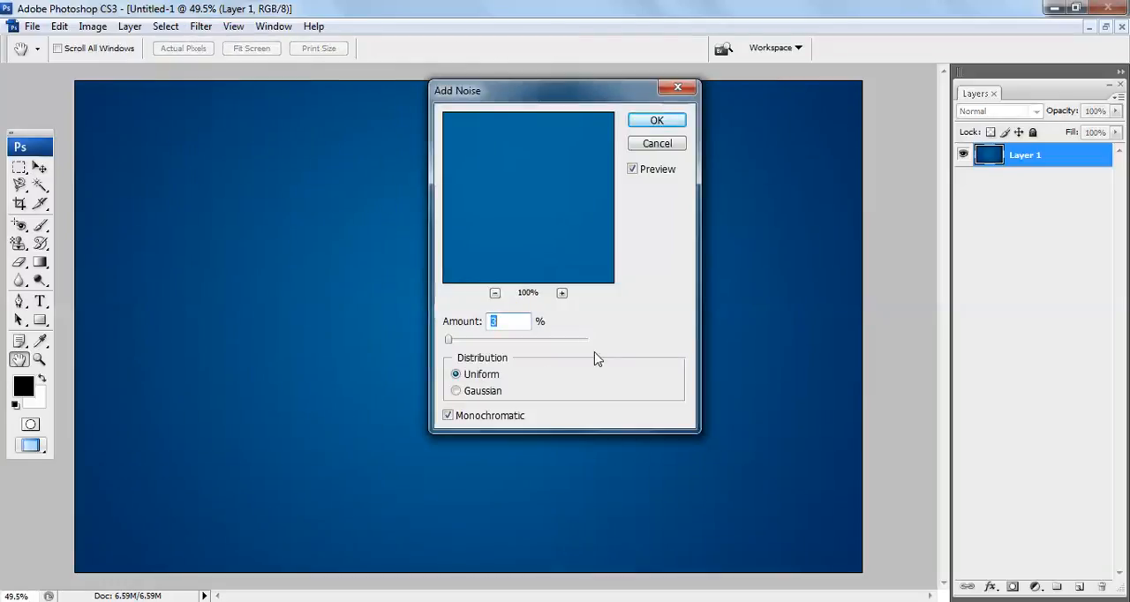
pyautogui.write('5')
pyautogui.click(562, 294)
pyautogui.click(561, 294)
pyautogui.click(561, 294)
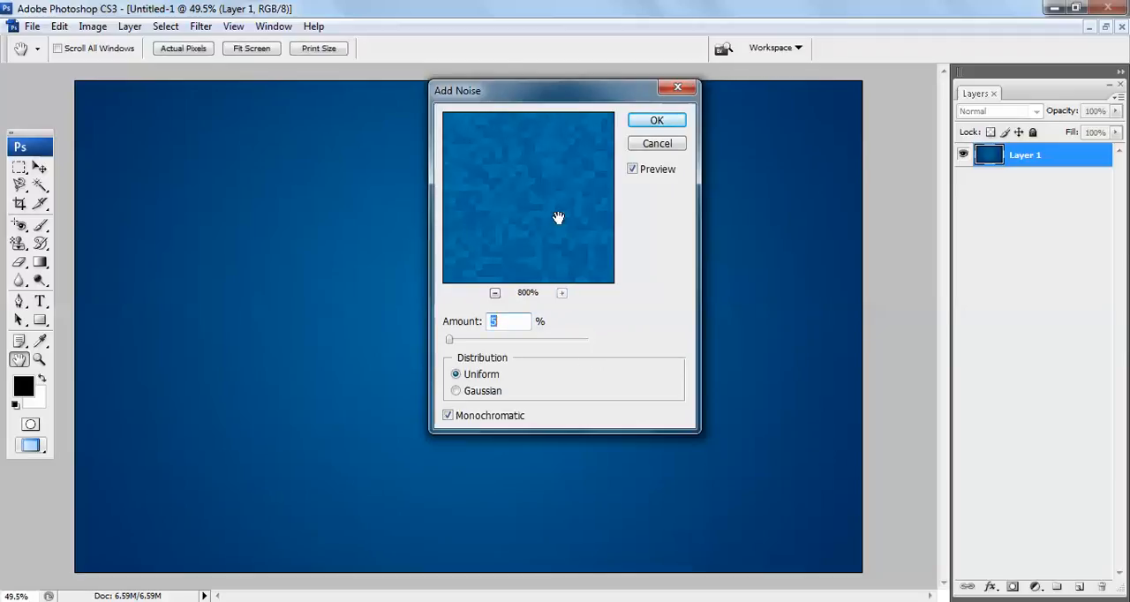
pyautogui.click(495, 293)
pyautogui.click(495, 293)
pyautogui.click(496, 293)
pyautogui.click(496, 294)
pyautogui.click(495, 293)
pyautogui.click(495, 293)
pyautogui.click(658, 125)
pyautogui.press('v')
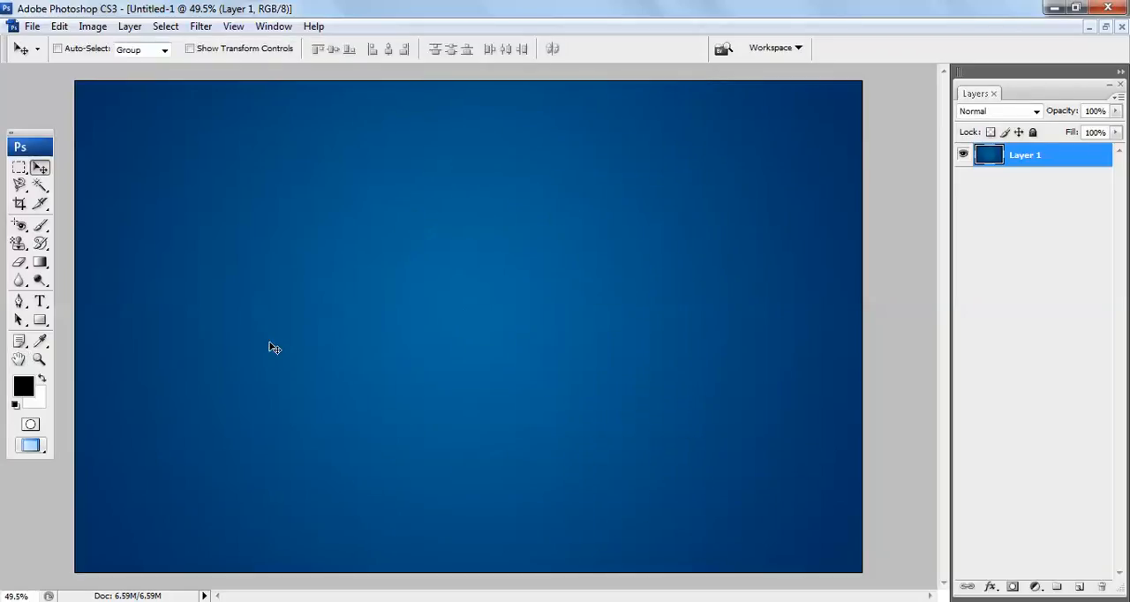
# Examine the noise texture on the blue background up close
pyautogui.hotkey('ctrl', '+')
pyautogui.hotkey('ctrl', '+')
pyautogui.hotkey('ctrl', '+')
pyautogui.hotkey('ctrl', '+')
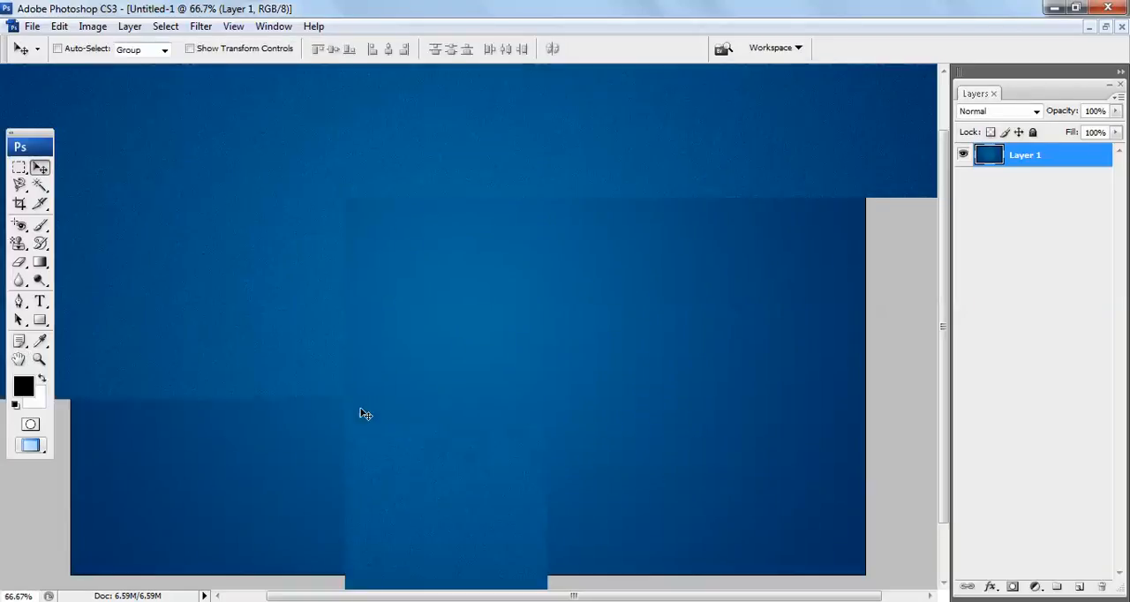
pyautogui.hotkey('ctrl', '-')
pyautogui.hotkey('ctrl', '-')
pyautogui.hotkey('ctrl', '-')
pyautogui.hotkey('ctrl', '-')
pyautogui.hotkey('ctrl', '-')
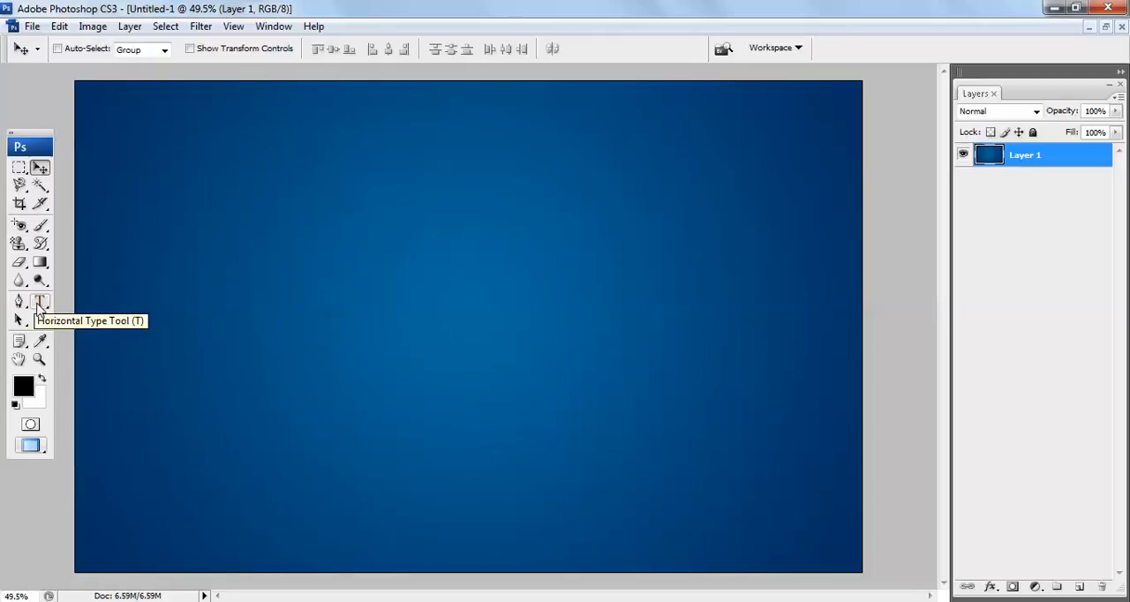
# Start a horizontal text line near the canvas's left edge, at mid-height, with the text color set to white (#ffffff)
pyautogui.click(39, 305)
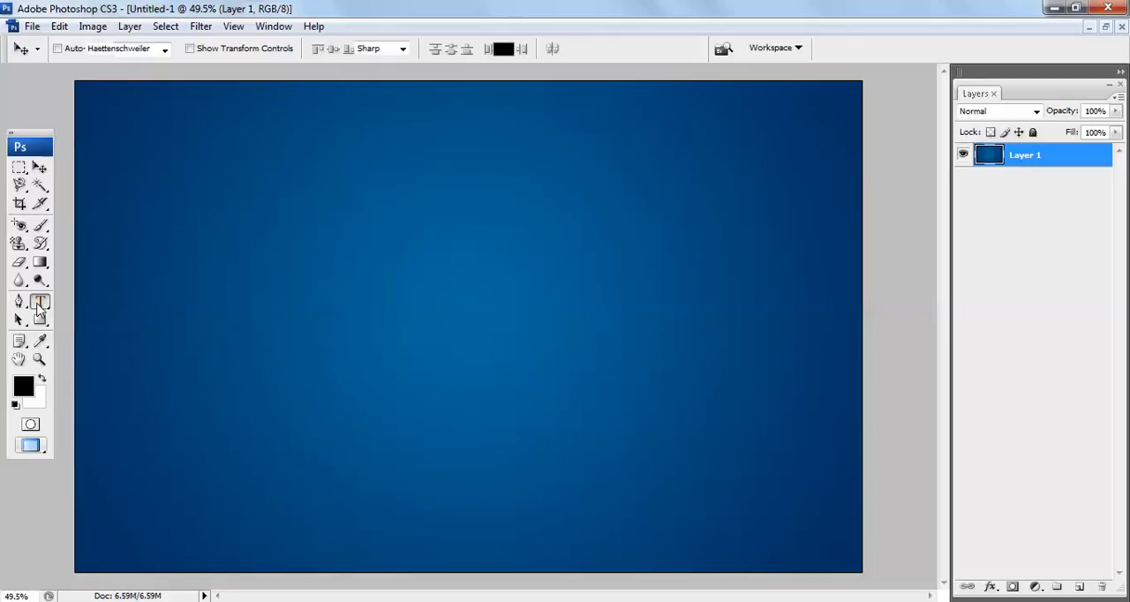
pyautogui.click(123, 305)
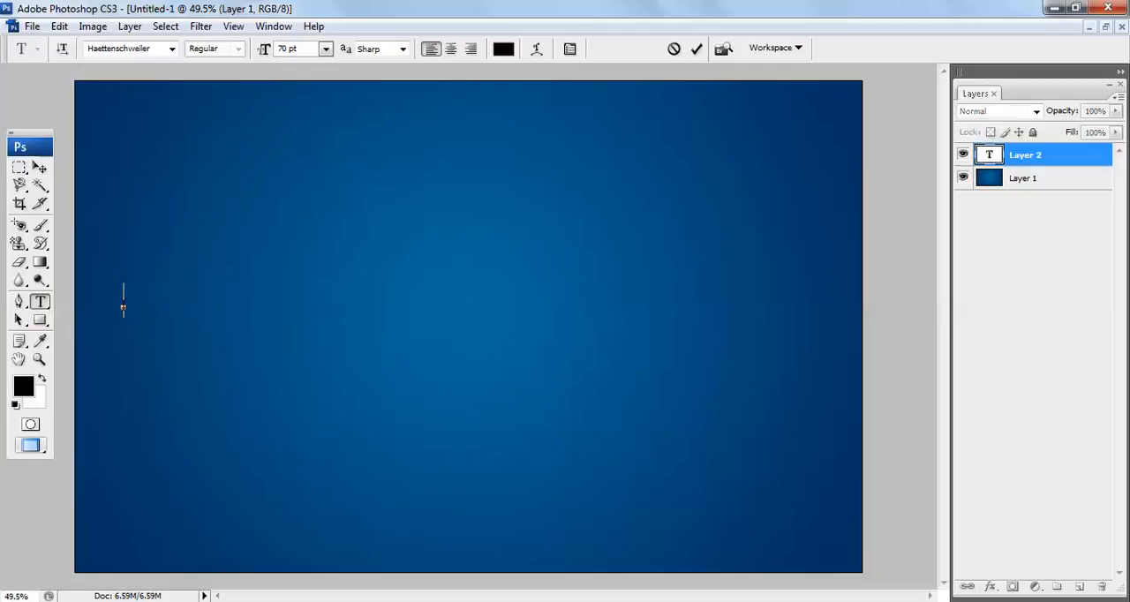
pyautogui.click(503, 50)
pyautogui.moveTo(392, 210); pyautogui.dragTo(297, 178)
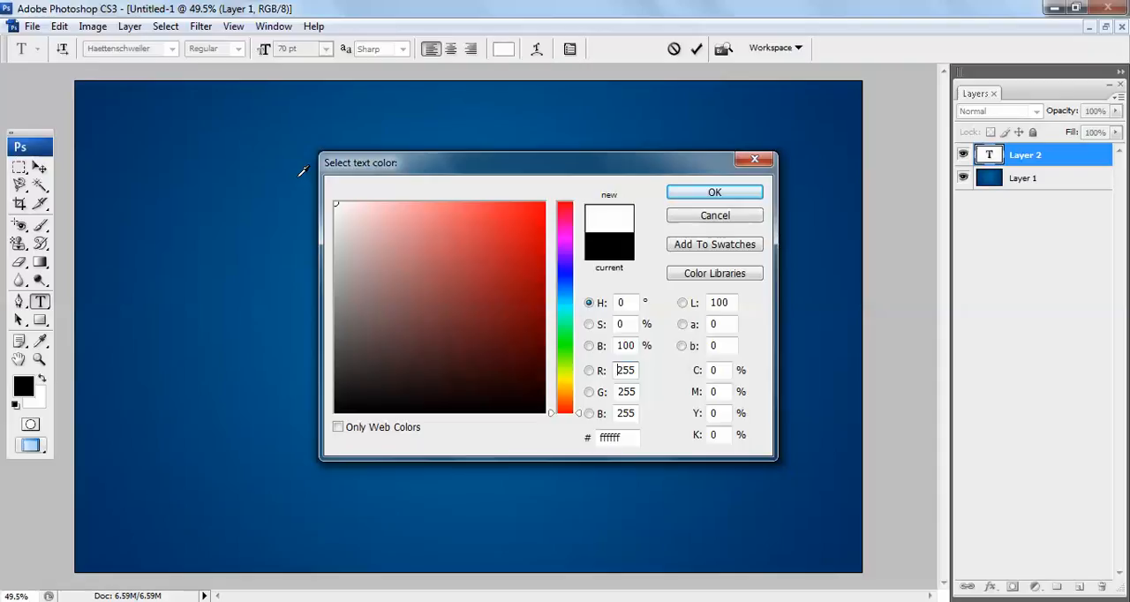
pyautogui.press('Return')
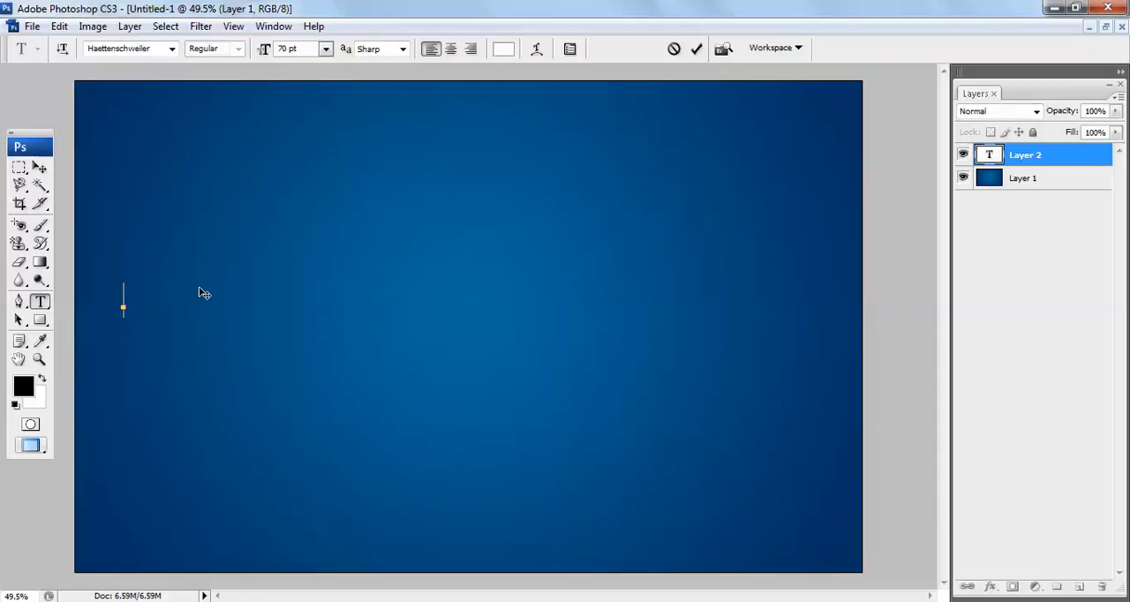
pyautogui.write('WW')
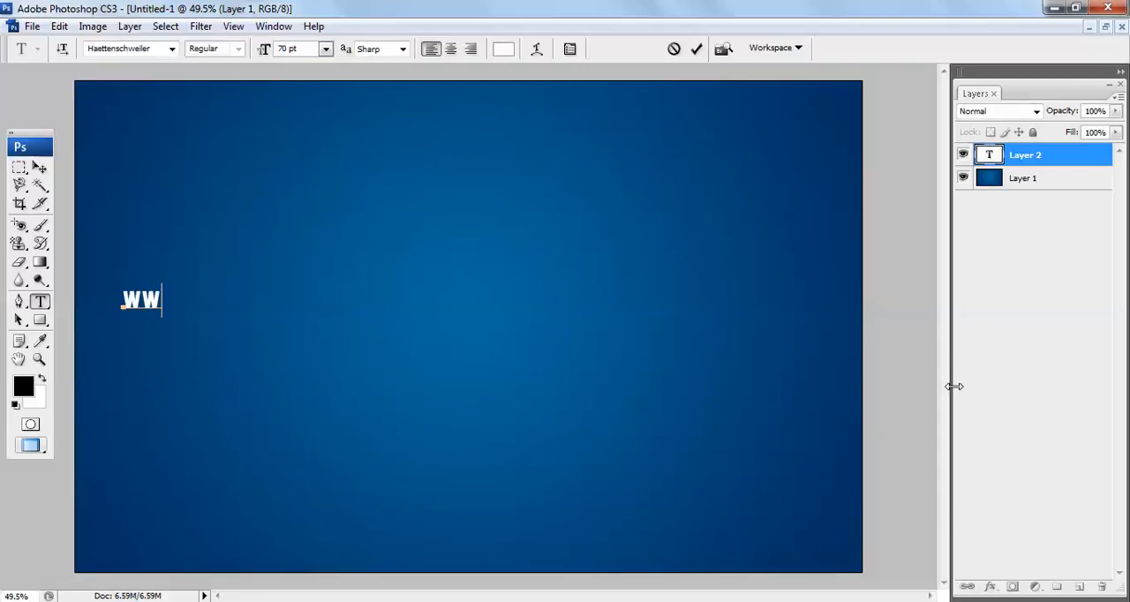
pyautogui.press('BackSpace')
pyautogui.press('BackSpace')
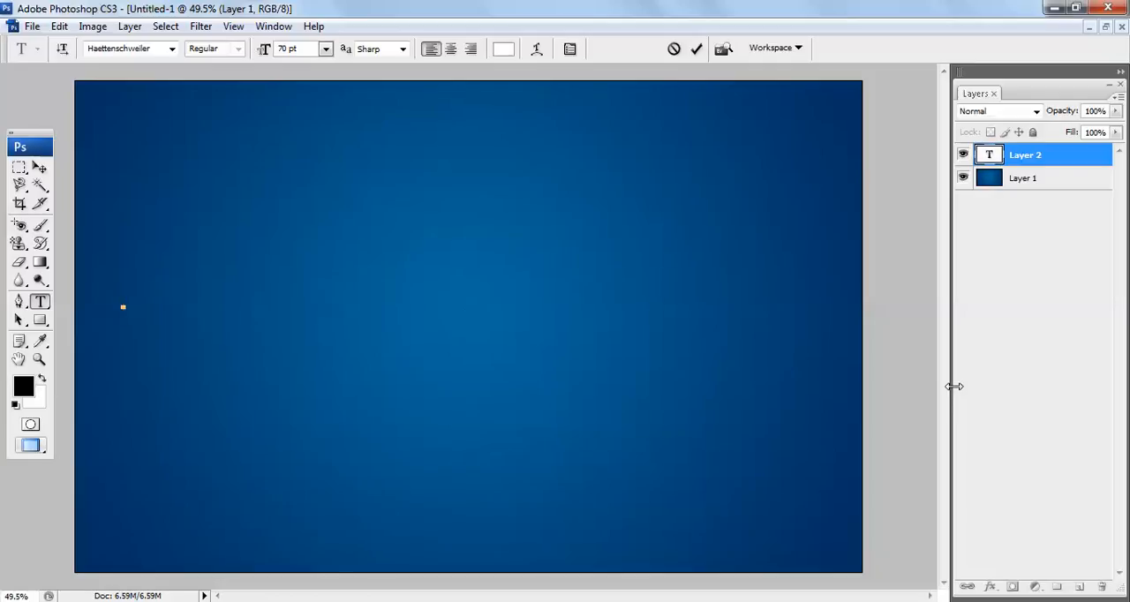
pyautogui.write('www.tutorjk')
pyautogui.press('BackSpace')
pyautogui.write('oes.com')
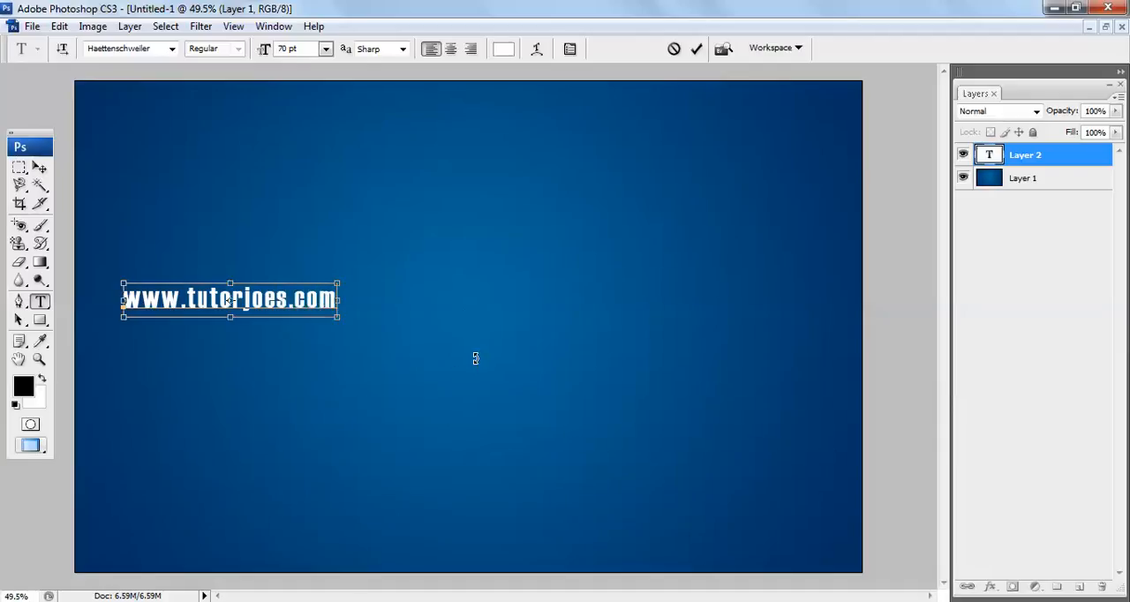
pyautogui.hotkey('ctrl', 'a')
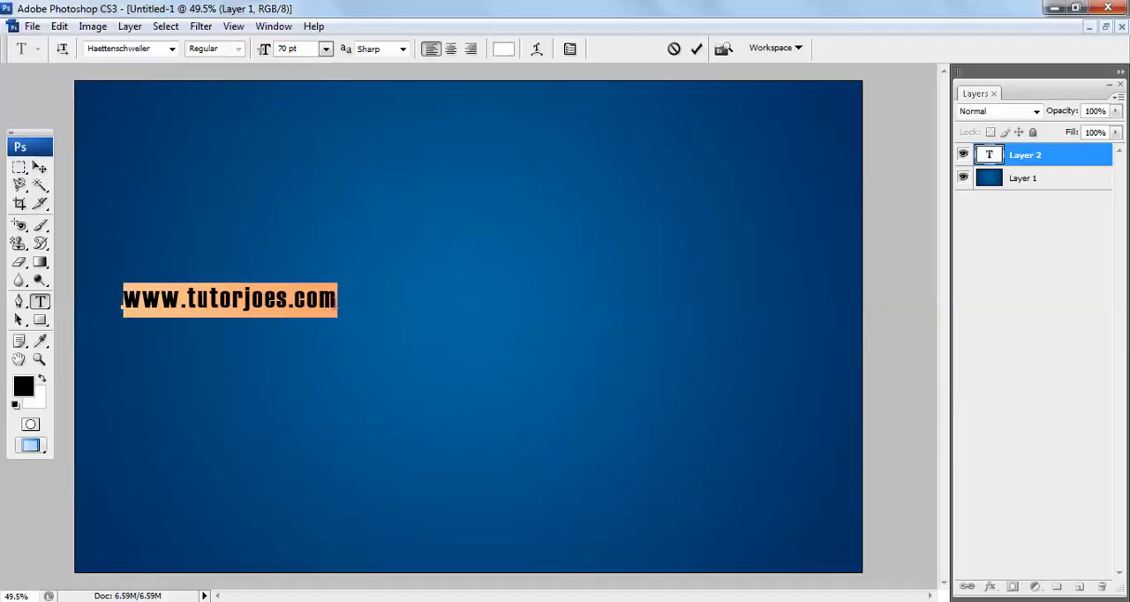
pyautogui.click(326, 48)
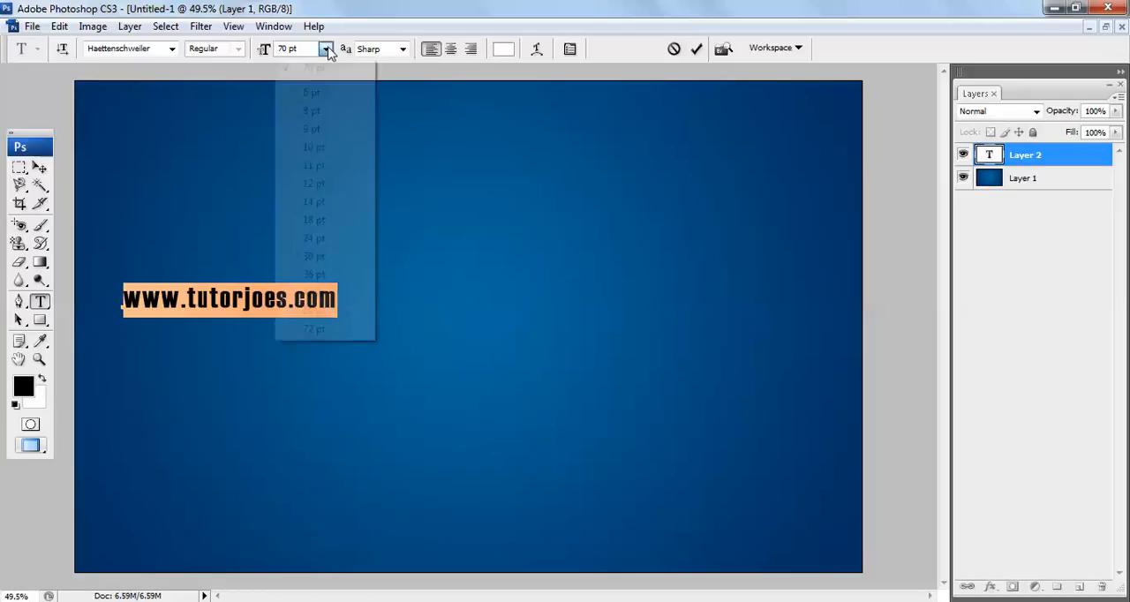
pyautogui.click(331, 328)
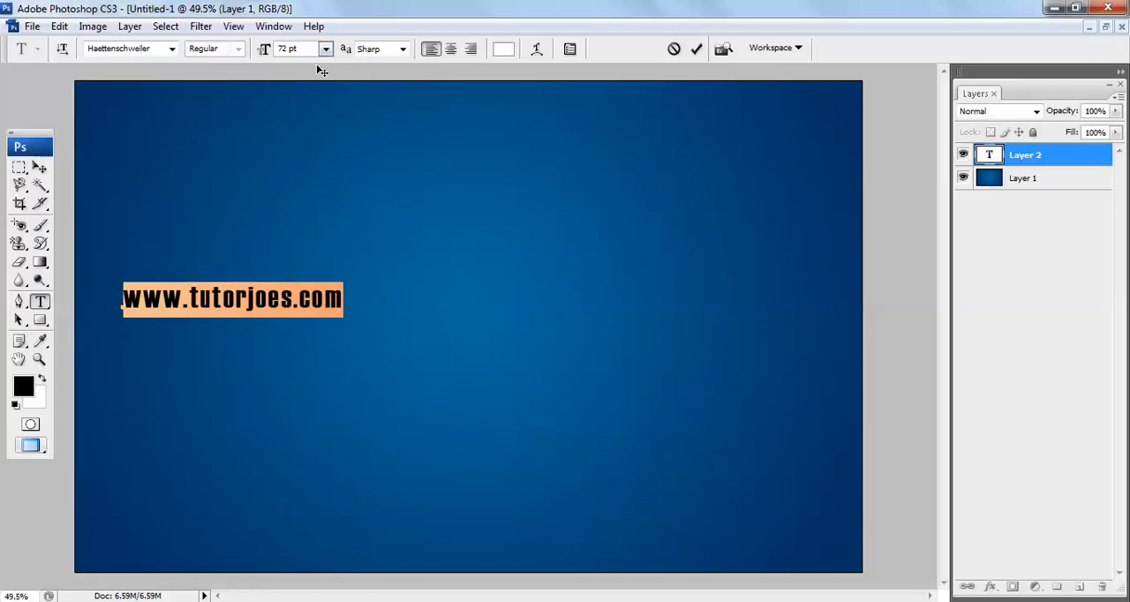
pyautogui.press('Up')
pyautogui.press('Up')
pyautogui.press('Up')
pyautogui.press('Up')
pyautogui.press('Up')
pyautogui.press('Up')
pyautogui.press('Up')
pyautogui.press('Up')
pyautogui.press('Up')
pyautogui.press('Up')
pyautogui.press('Up')
pyautogui.press('Up')
pyautogui.press('Up')
pyautogui.press('Up')
pyautogui.press('Up')
pyautogui.press('Up')
pyautogui.press('Up')
pyautogui.press('Up')
pyautogui.press('Up')
pyautogui.press('Up')
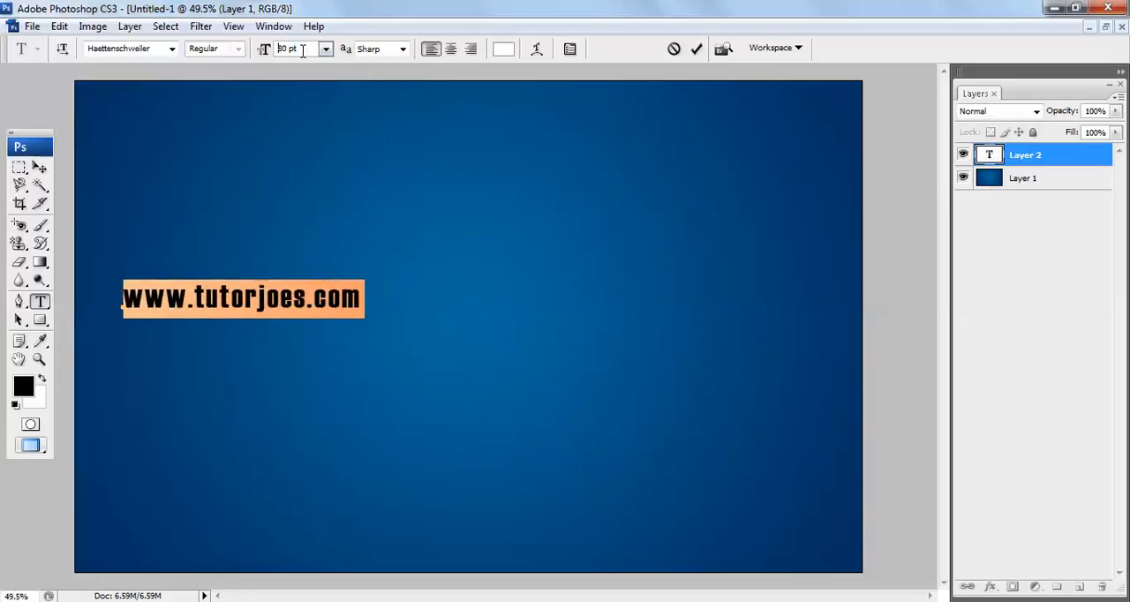
pyautogui.press('Up')
pyautogui.press('Up')
pyautogui.press('Up')
pyautogui.press('Up')
pyautogui.press('Up')
pyautogui.press('Up')
pyautogui.press('Up')
pyautogui.press('Up')
pyautogui.press('Up')
pyautogui.press('Up')
pyautogui.press('Up')
pyautogui.press('Up')
pyautogui.press('Up')
pyautogui.press('Up')
pyautogui.press('Up')
pyautogui.press('Up')
pyautogui.press('Up')
pyautogui.press('Up')
pyautogui.press('Up')
pyautogui.press('Up')
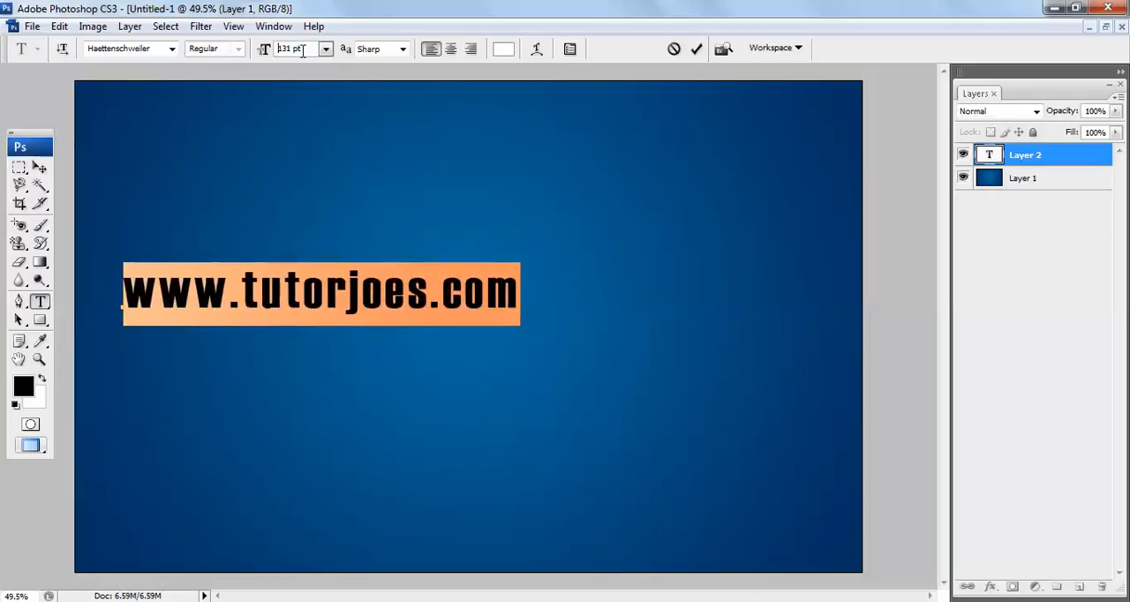
pyautogui.press('Up')
pyautogui.press('Up')
pyautogui.press('Up')
pyautogui.press('Up')
pyautogui.press('Up')
pyautogui.press('Up')
pyautogui.press('Up')
pyautogui.press('Up')
pyautogui.press('Up')
pyautogui.press('Up')
pyautogui.press('Up')
pyautogui.press('Up')
pyautogui.press('Up')
pyautogui.press('Up')
pyautogui.press('Up')
pyautogui.press('Up')
pyautogui.press('Up')
pyautogui.press('Up')
pyautogui.press('Up')
pyautogui.press('Up')
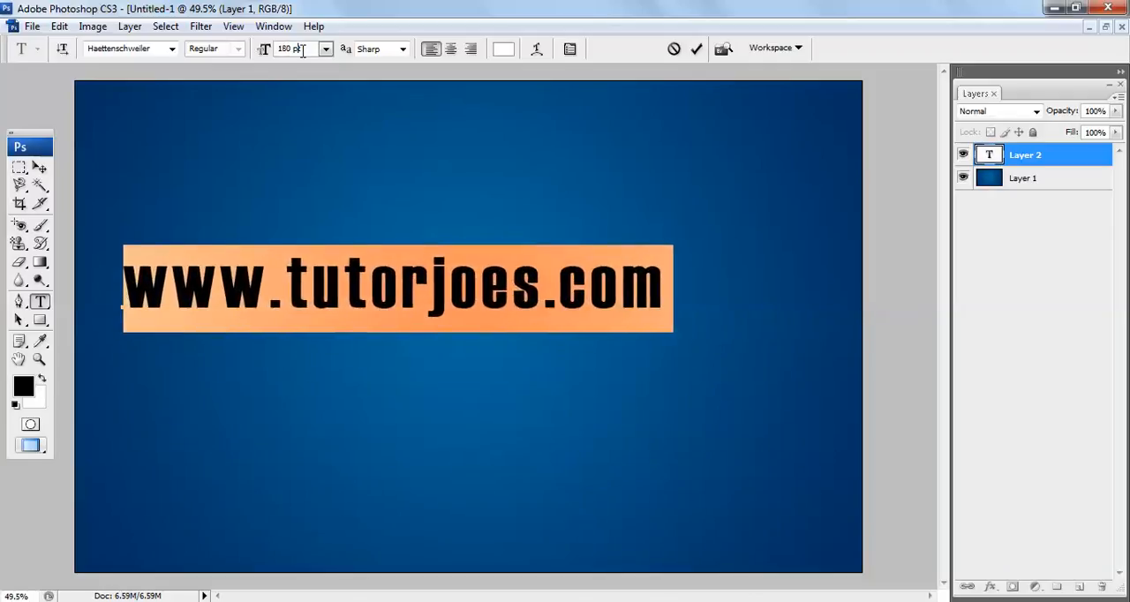
pyautogui.press('Up')
pyautogui.press('Up')
pyautogui.press('Up')
pyautogui.press('Up')
pyautogui.press('Up')
pyautogui.press('Up')
pyautogui.press('Up')
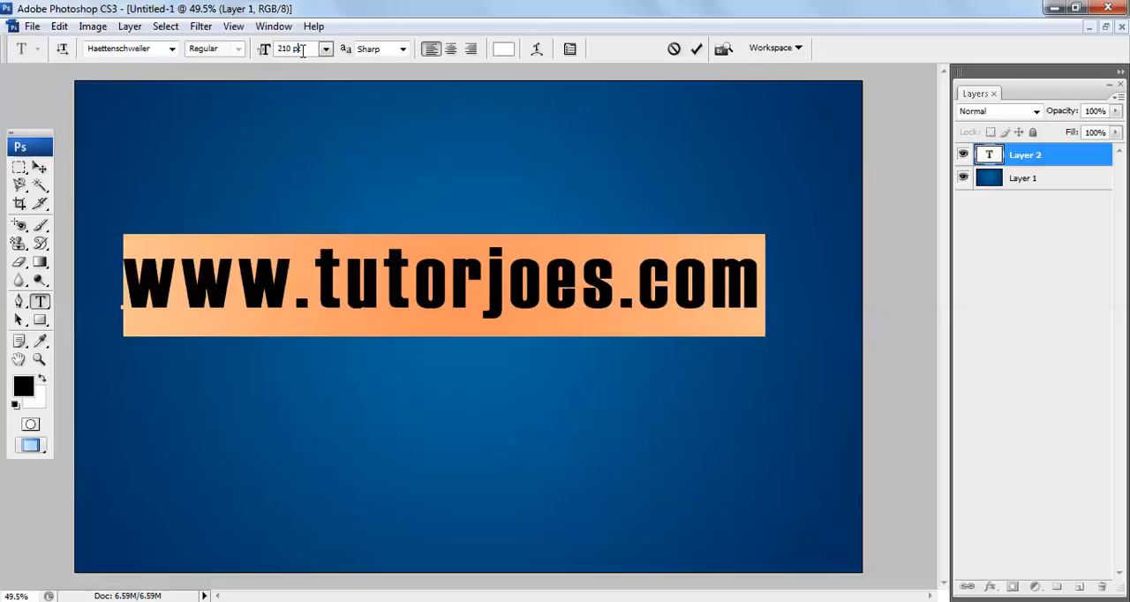
# Commit the text, then center it on the canvas and widen it to span nearly the full canvas width
pyautogui.click(40, 169)
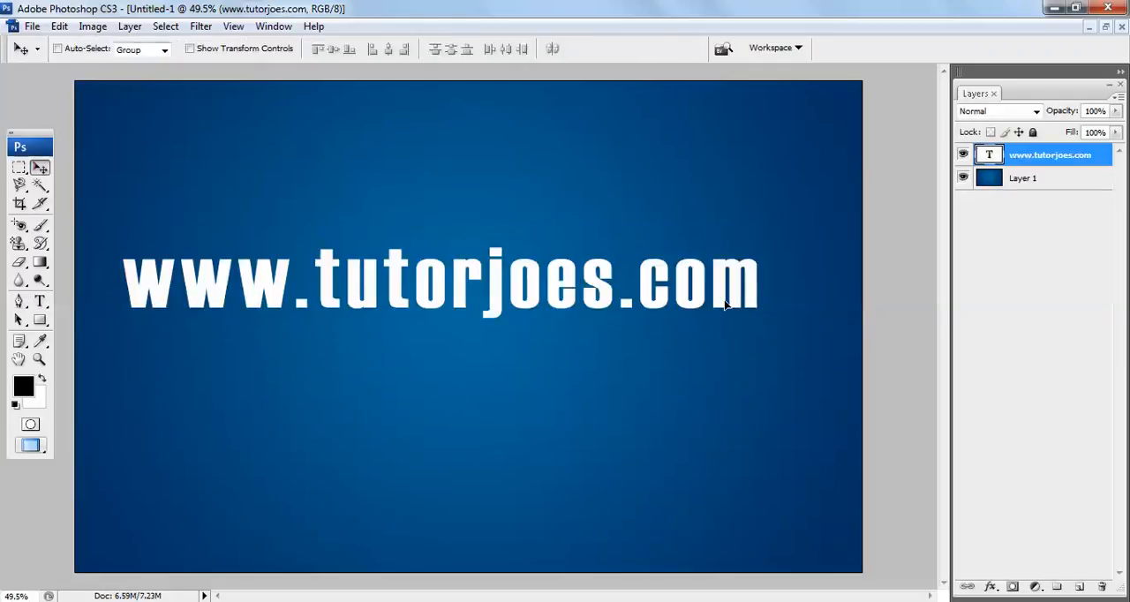
pyautogui.moveTo(727, 307); pyautogui.dragTo(730, 327)
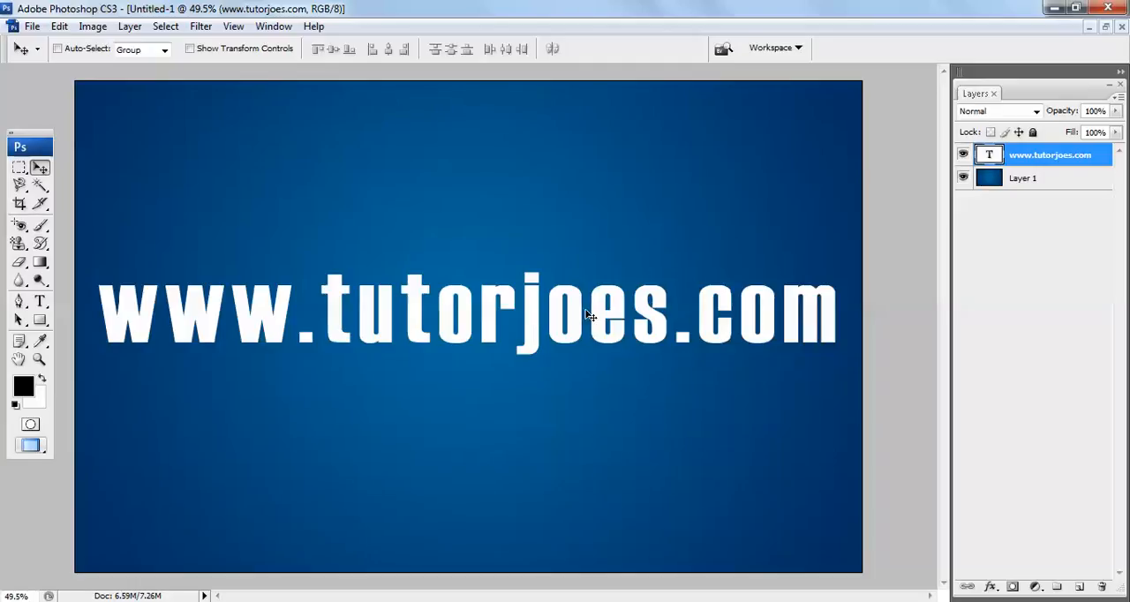
# Add a Drop Shadow to the text layer with Normal blend mode and 30% opacity
pyautogui.rightClick(1020, 166)
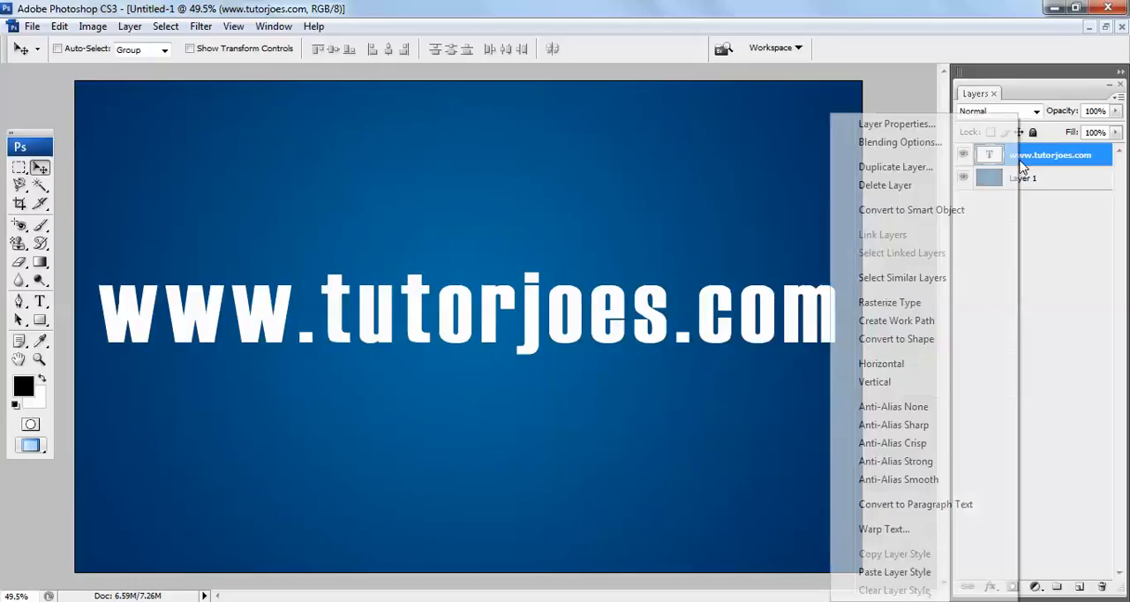
pyautogui.click(936, 146)
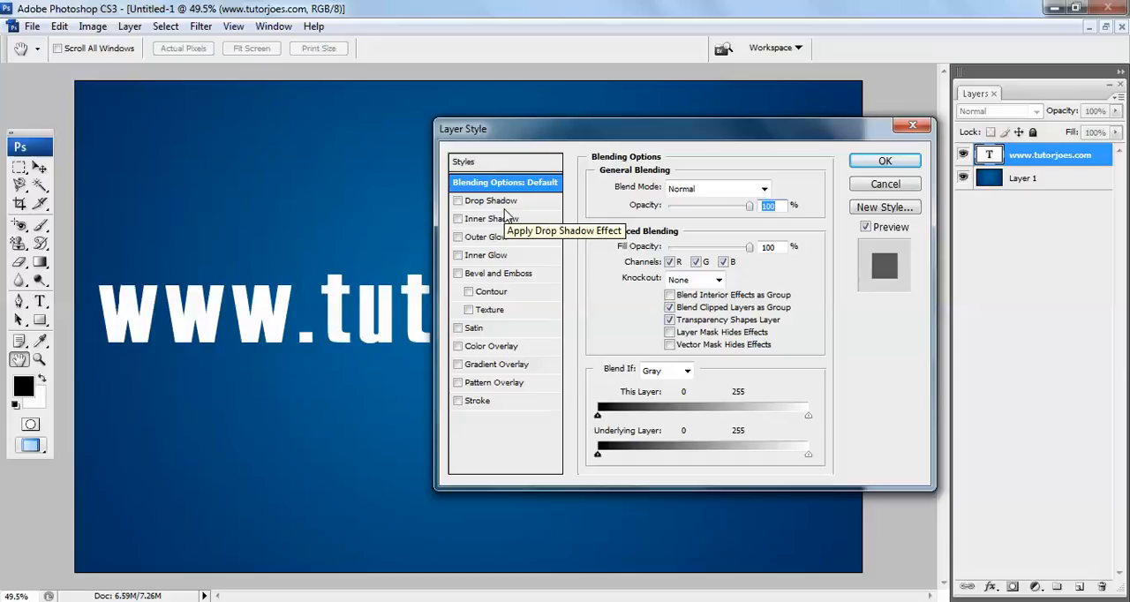
pyautogui.click(496, 203)
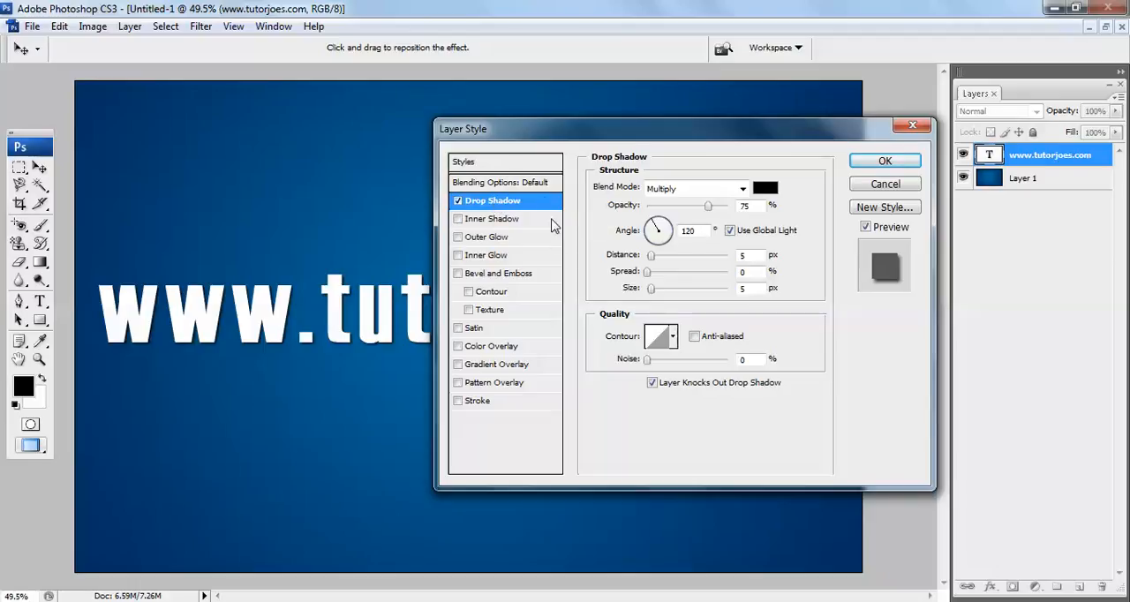
pyautogui.click(691, 190)
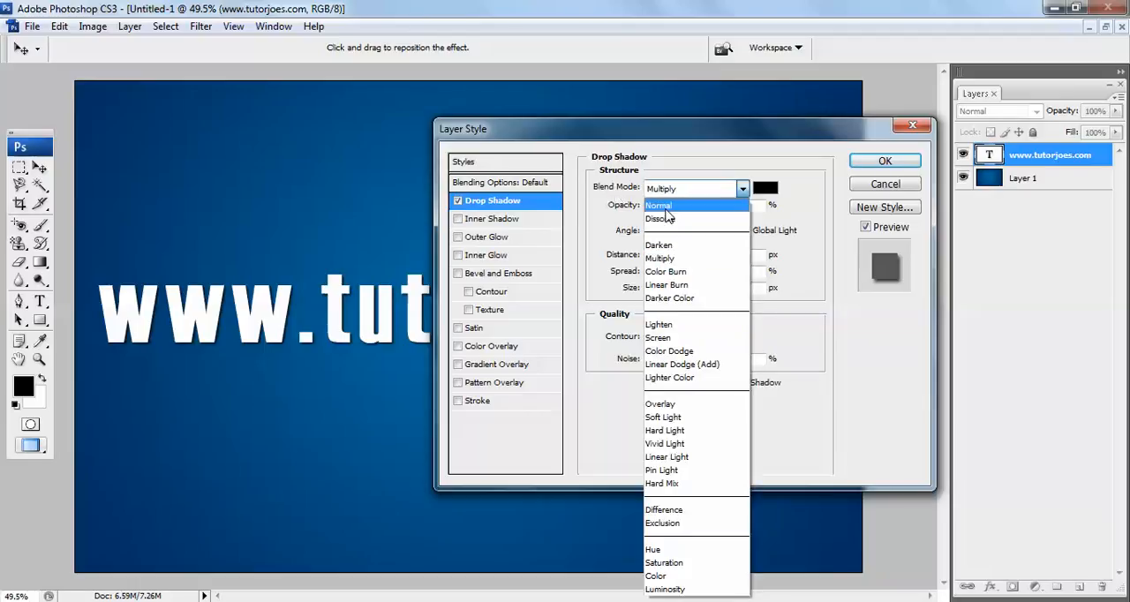
pyautogui.click(665, 209)
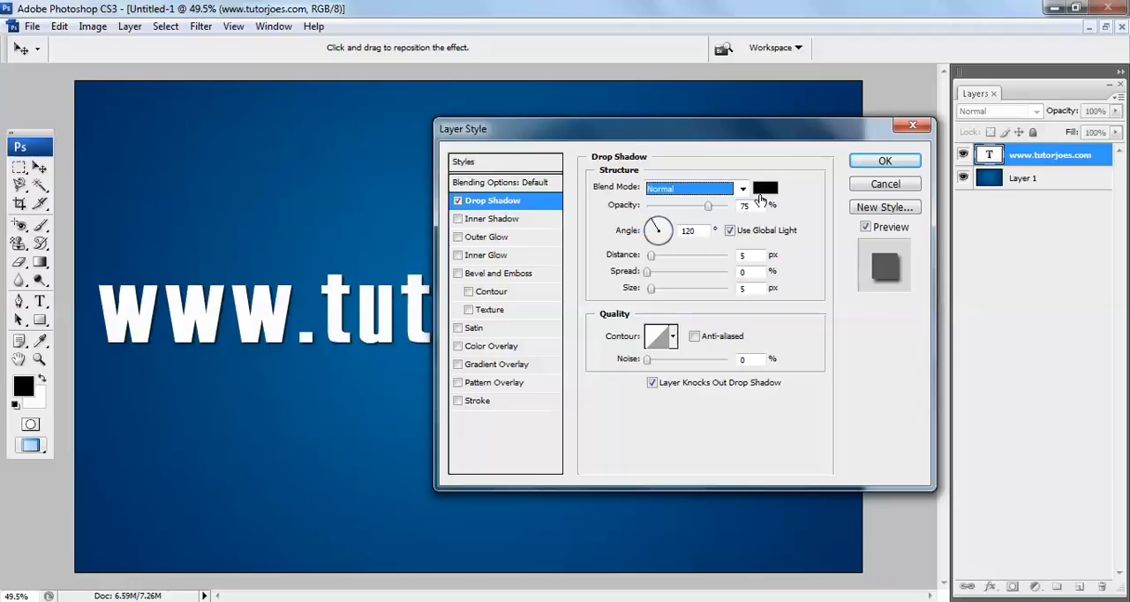
pyautogui.press('Tab')
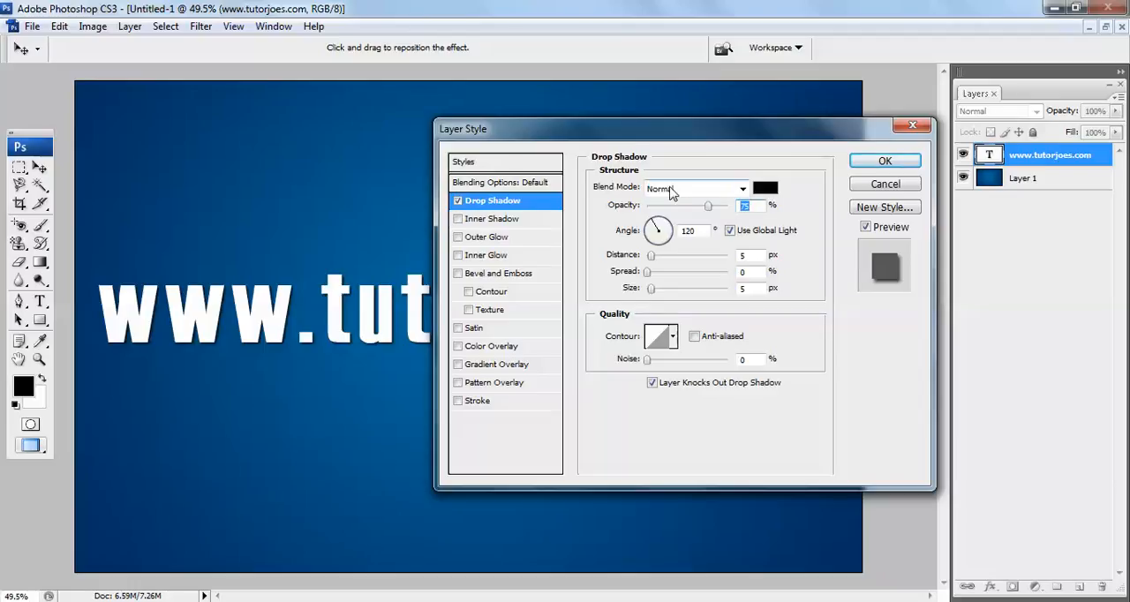
pyautogui.write('30')
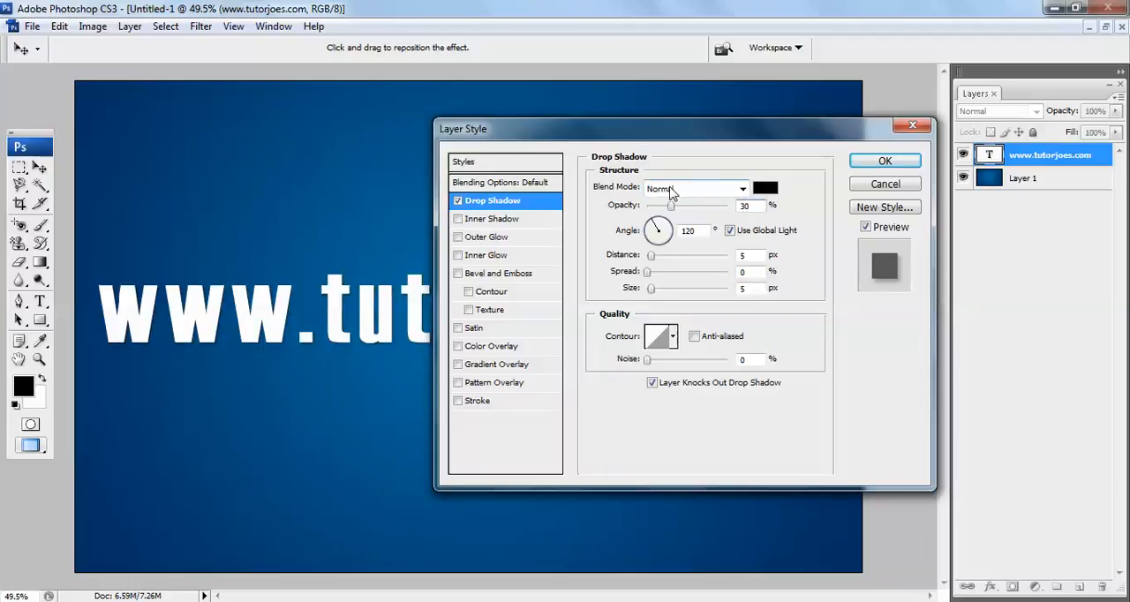
# Try a drop shadow distance of 30 px, then set the distance to 0 px
pyautogui.click(743, 255)
pyautogui.write('30')
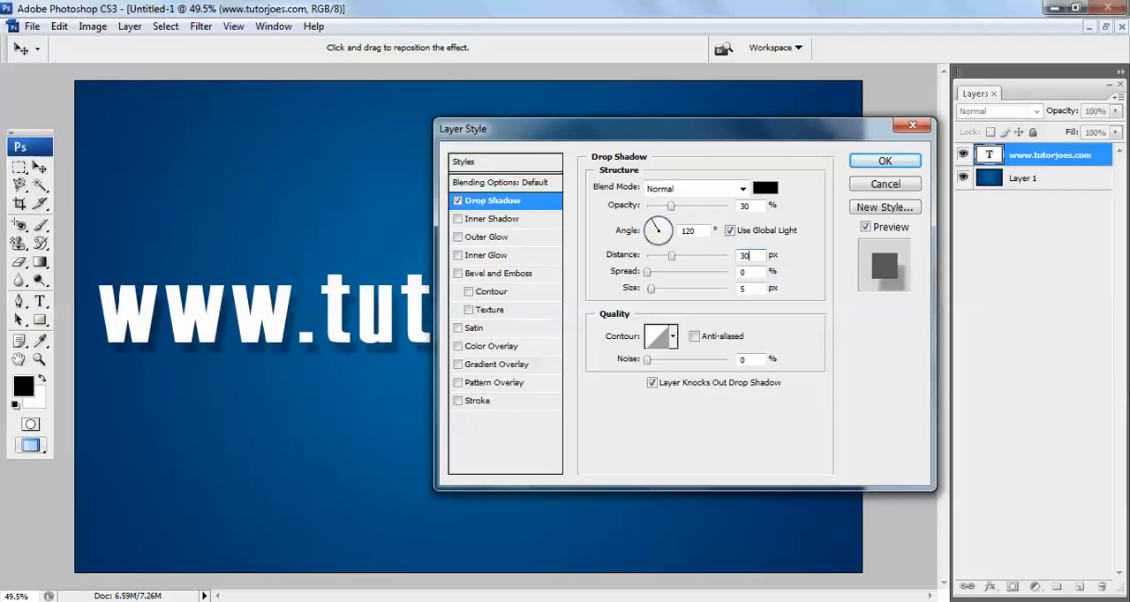
pyautogui.press('Tab')
pyautogui.hotkey('shift', 'Tab')
pyautogui.write('0')
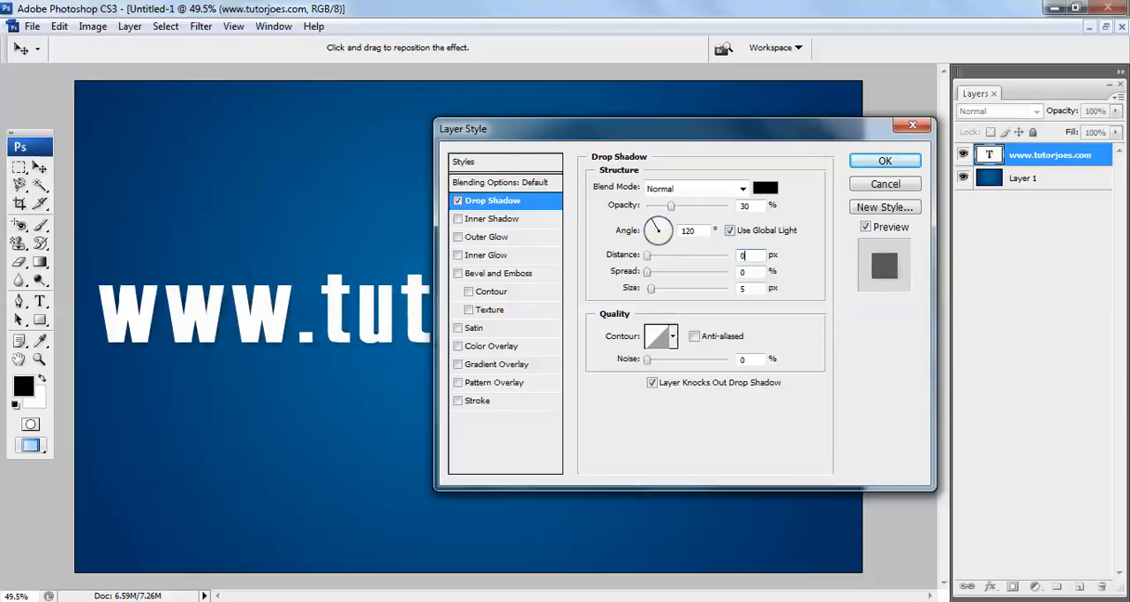
pyautogui.press('Tab')
pyautogui.press('Tab')
# Add an Inner Shadow to the text layer with Normal blend mode and 40% opacity
pyautogui.click(488, 227)
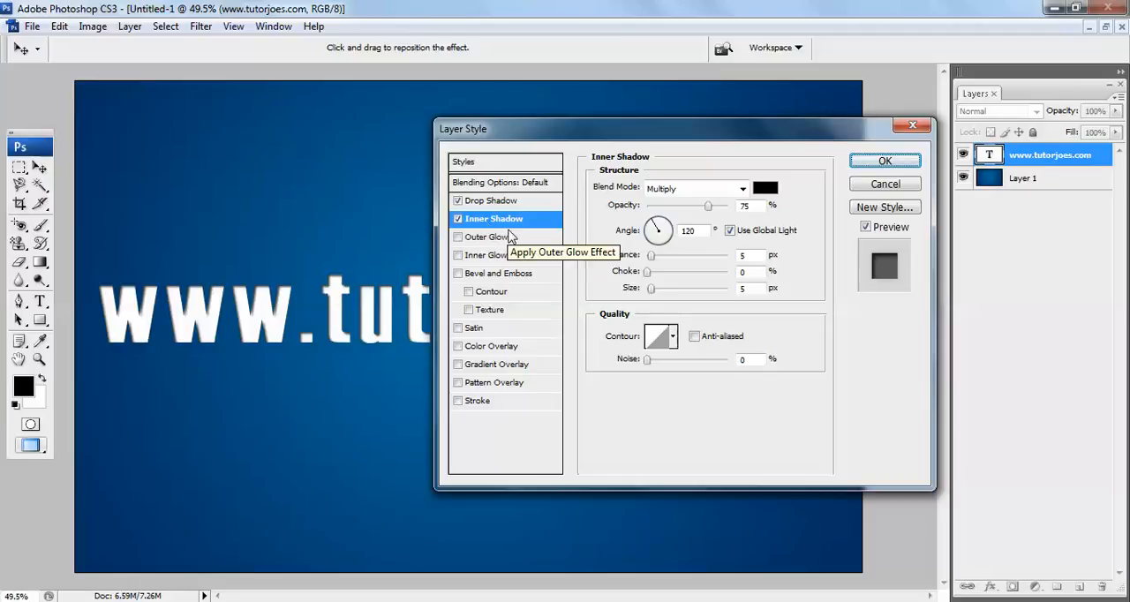
pyautogui.click(659, 190)
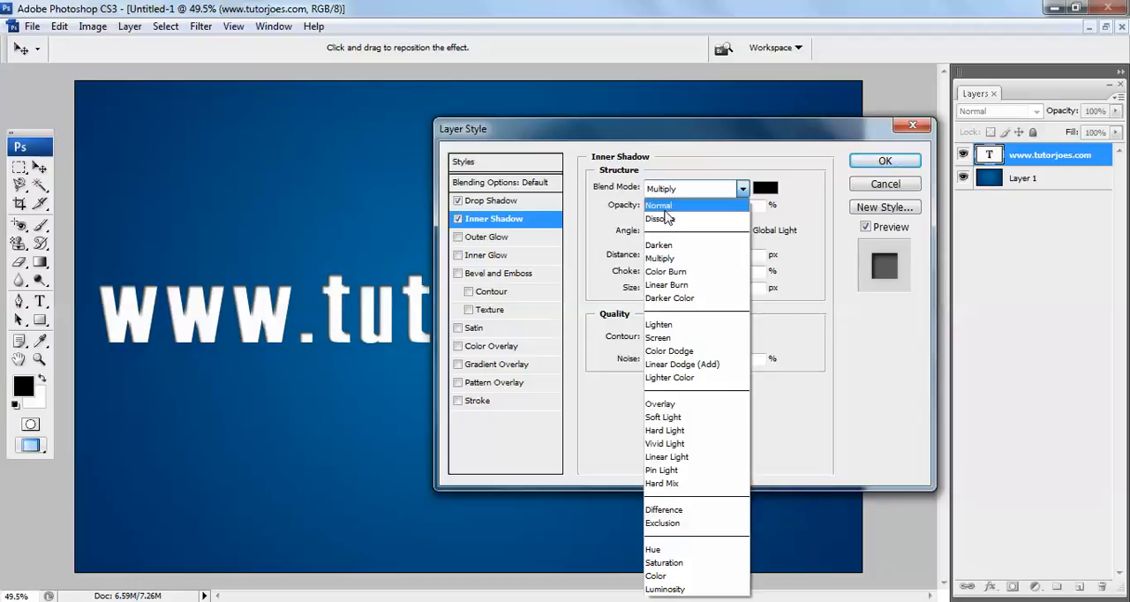
pyautogui.click(662, 207)
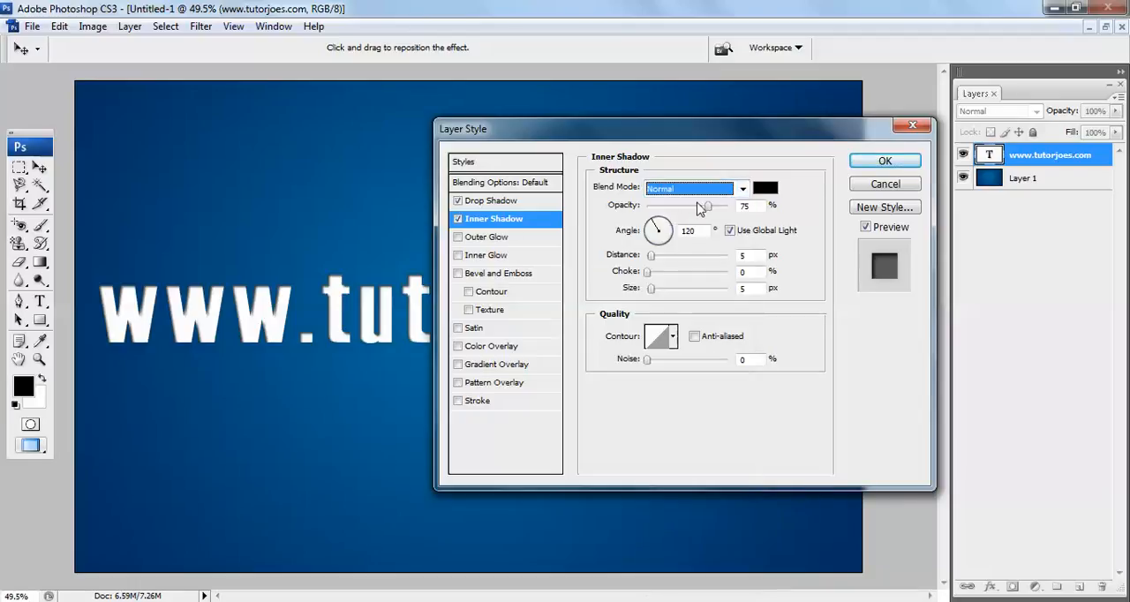
pyautogui.click(758, 207)
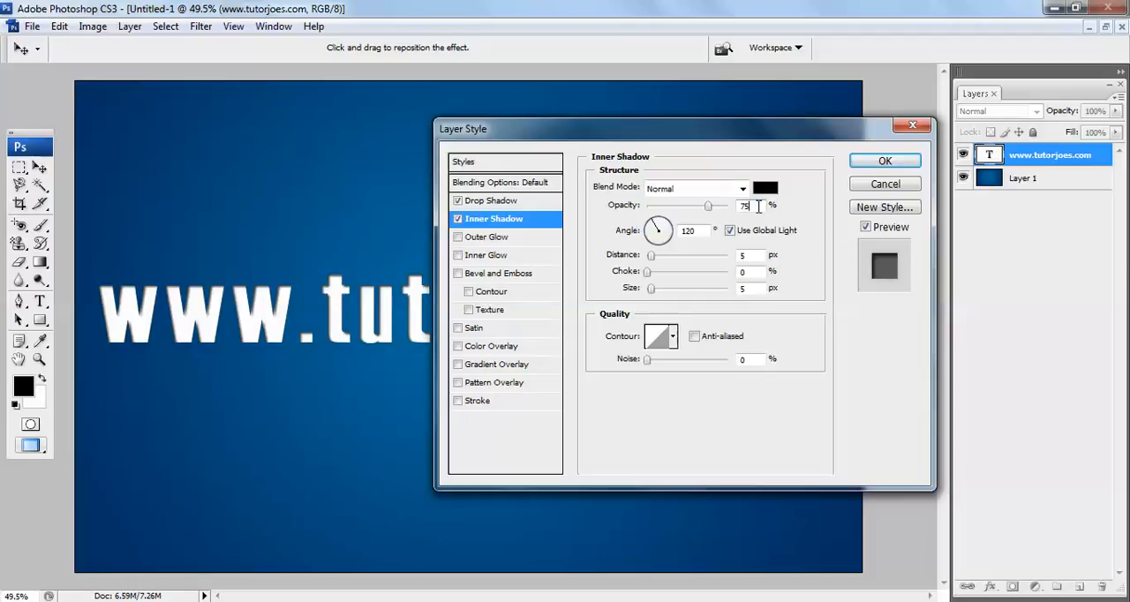
pyautogui.write('40')
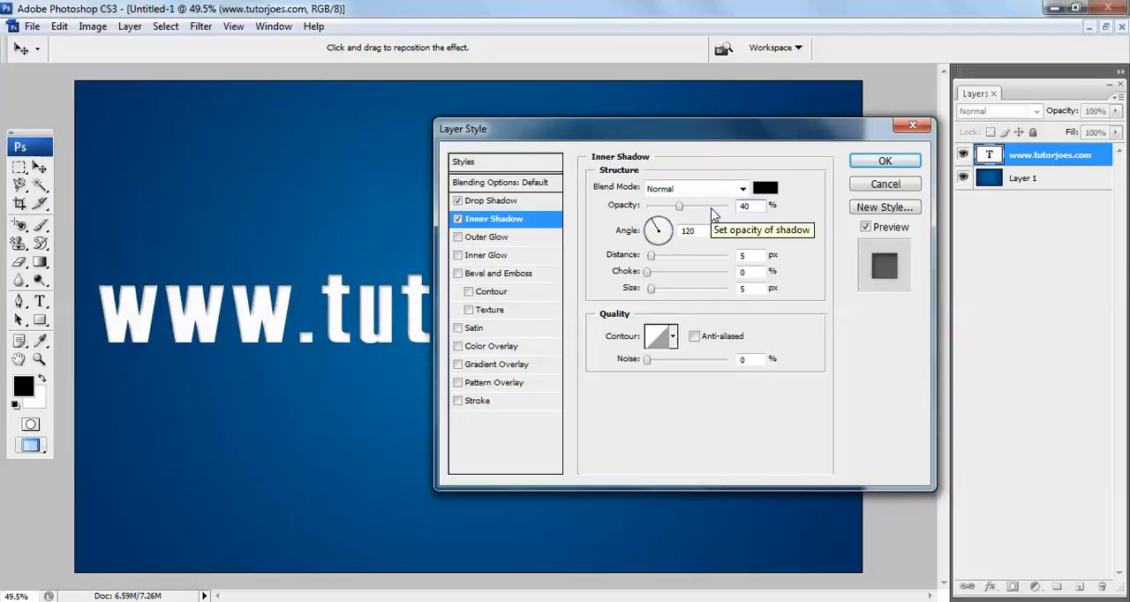
# Set the inner shadow's distance to 2 px and its size to 5 px
pyautogui.press('Tab')
pyautogui.press('Tab')
pyautogui.press('Tab')
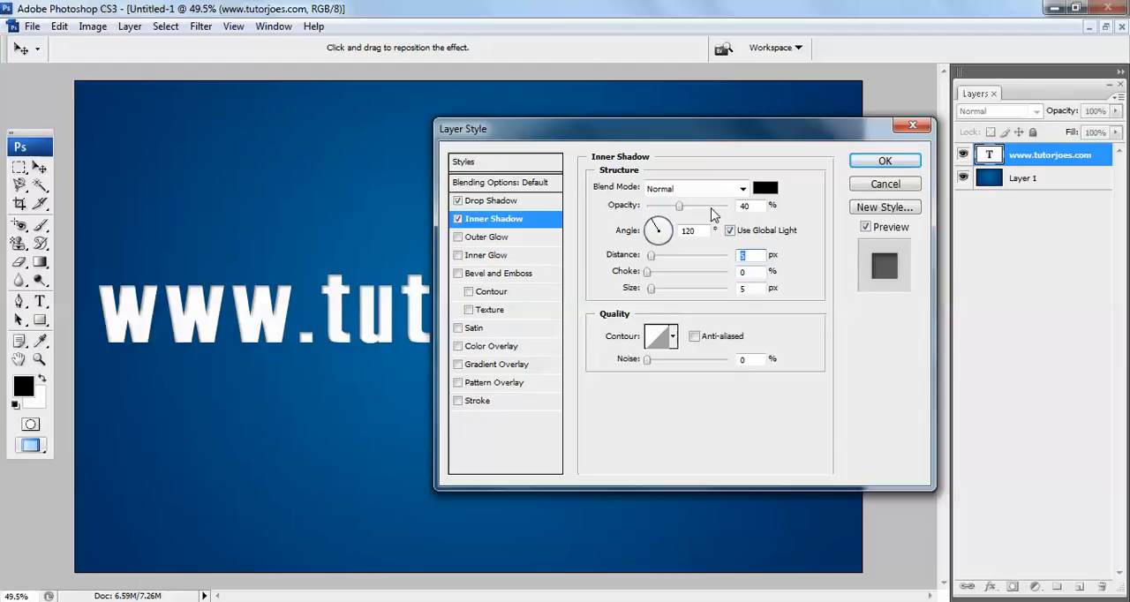
pyautogui.write('2')
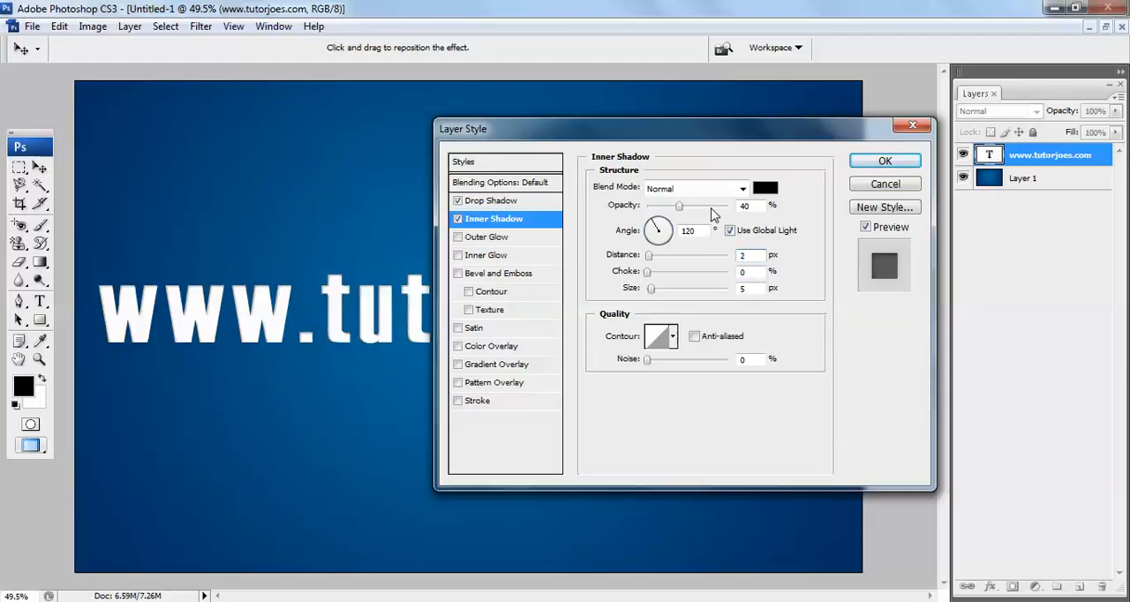
pyautogui.press('Tab')
pyautogui.press('Tab')
pyautogui.write('4')
pyautogui.press('Tab')
pyautogui.hotkey('shift', 'Tab')
pyautogui.write('5')
# Add a Gradient Overlay to the text layer and set its opacity to 5%
pyautogui.click(514, 366)
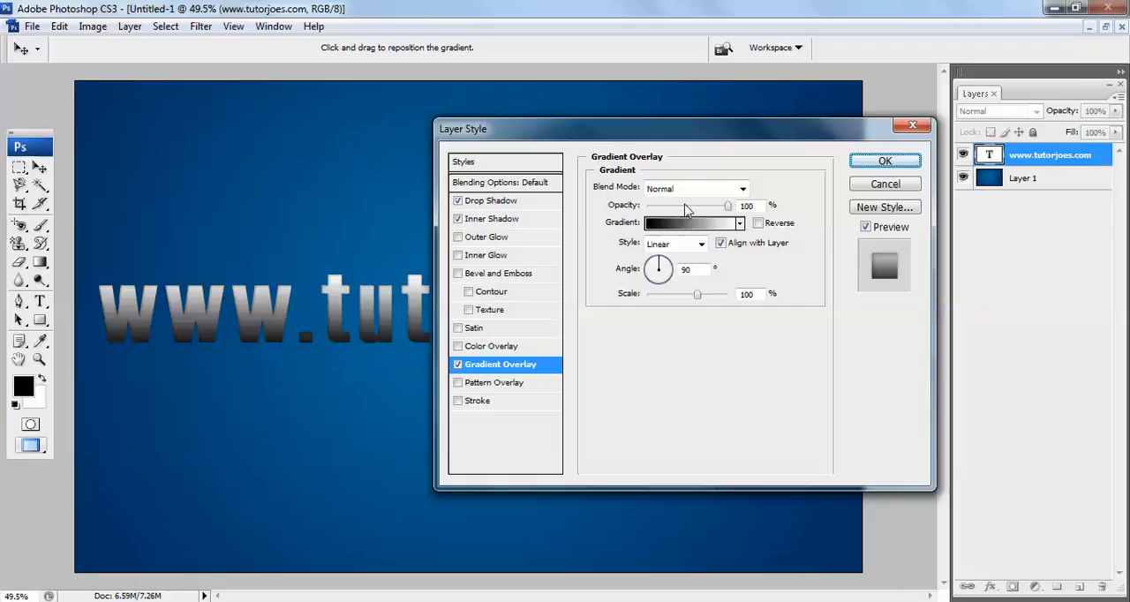
pyautogui.doubleClick(749, 205)
pyautogui.press('BackSpace')
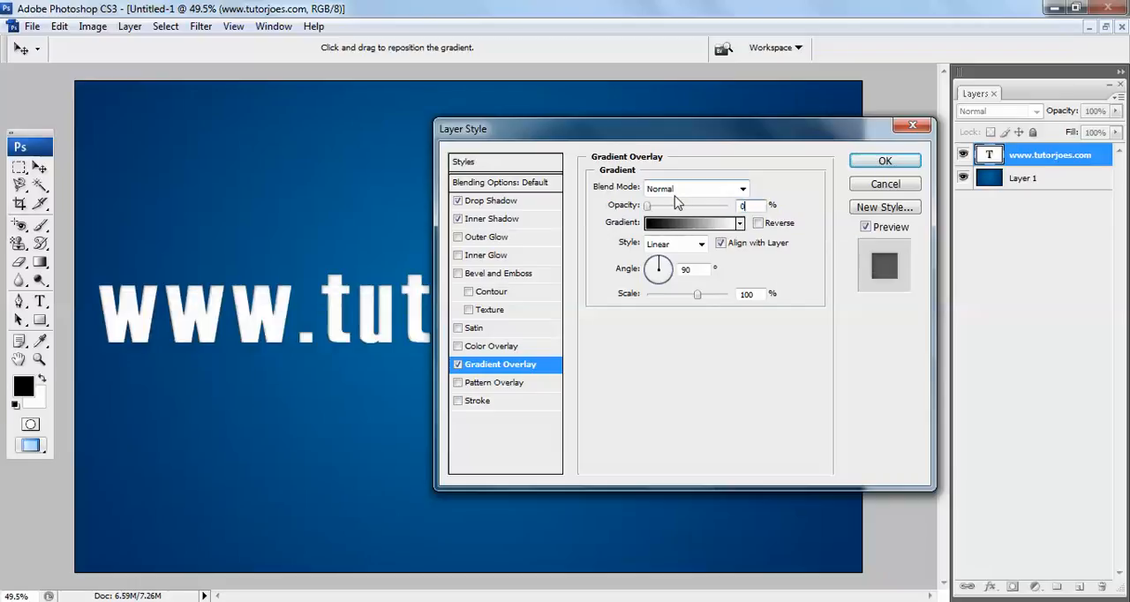
pyautogui.write('5')
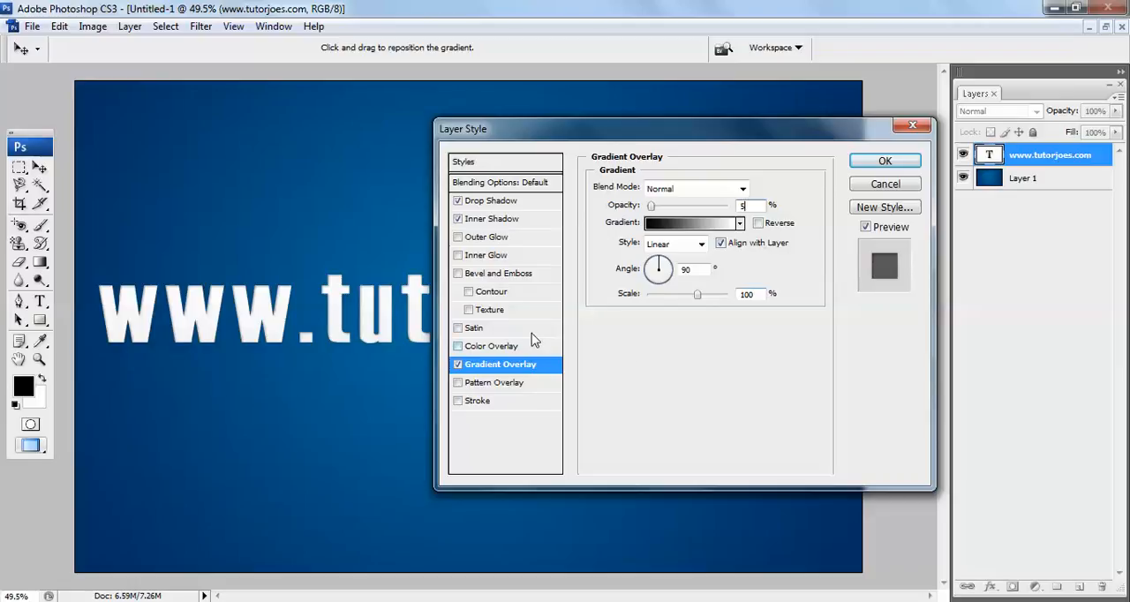
# Apply the layer style to the text layer and collapse its list of effects
pyautogui.click(885, 162)
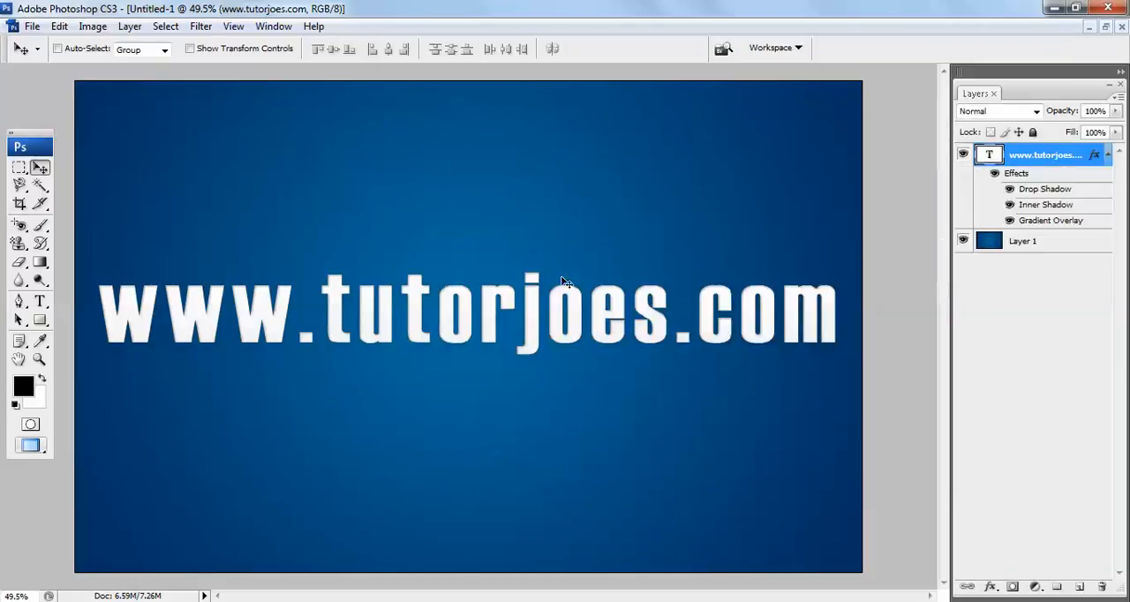
pyautogui.click(1109, 155)
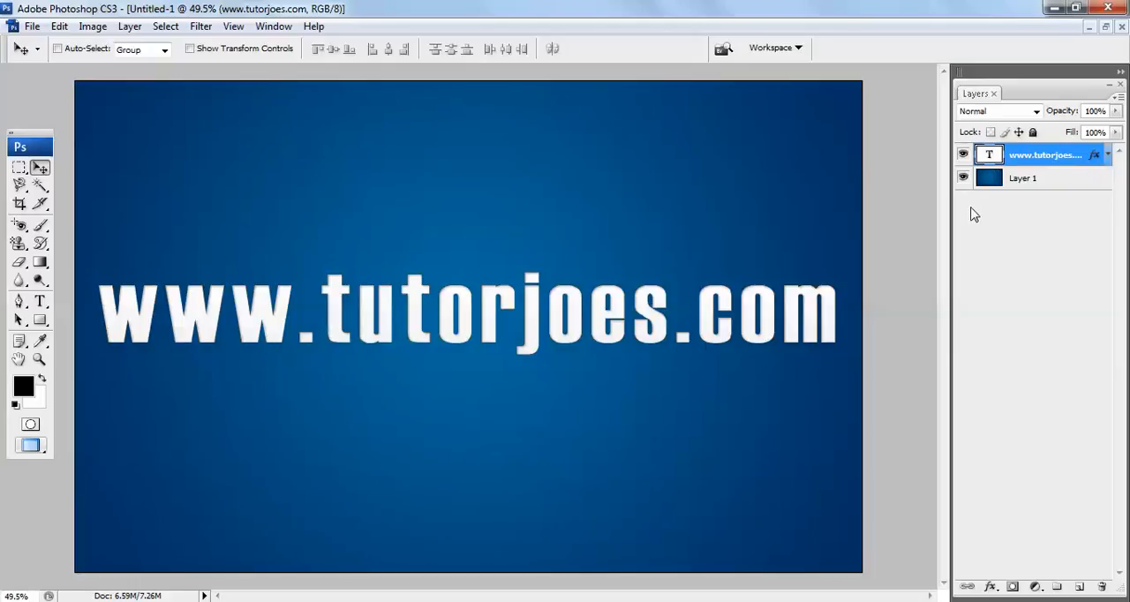
pyautogui.click(804, 300)
pyautogui.click(1043, 159)
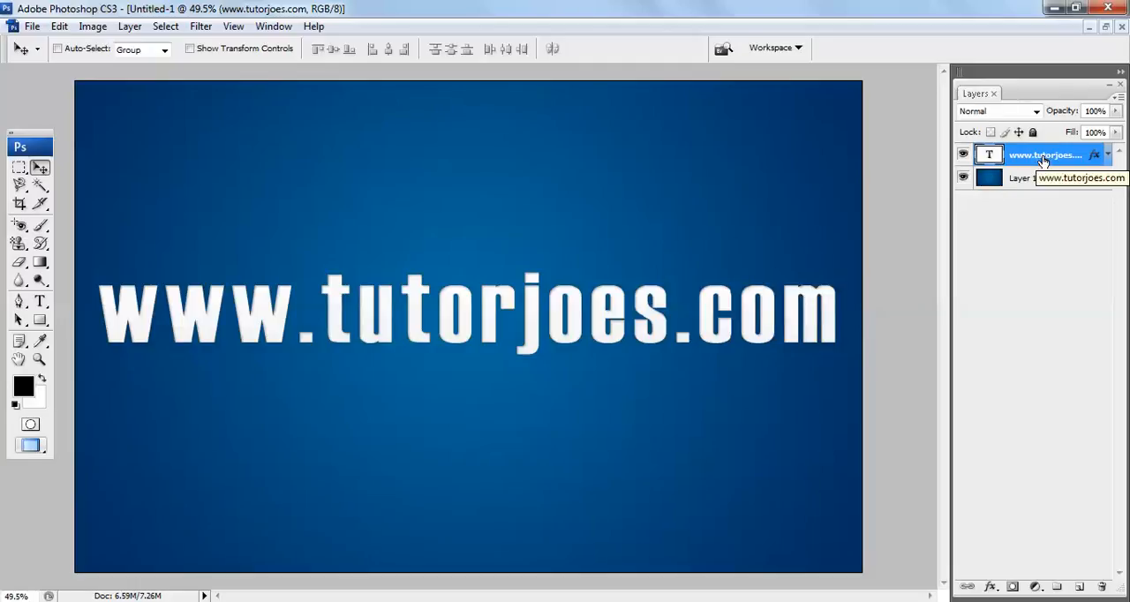
pyautogui.click(1037, 112)
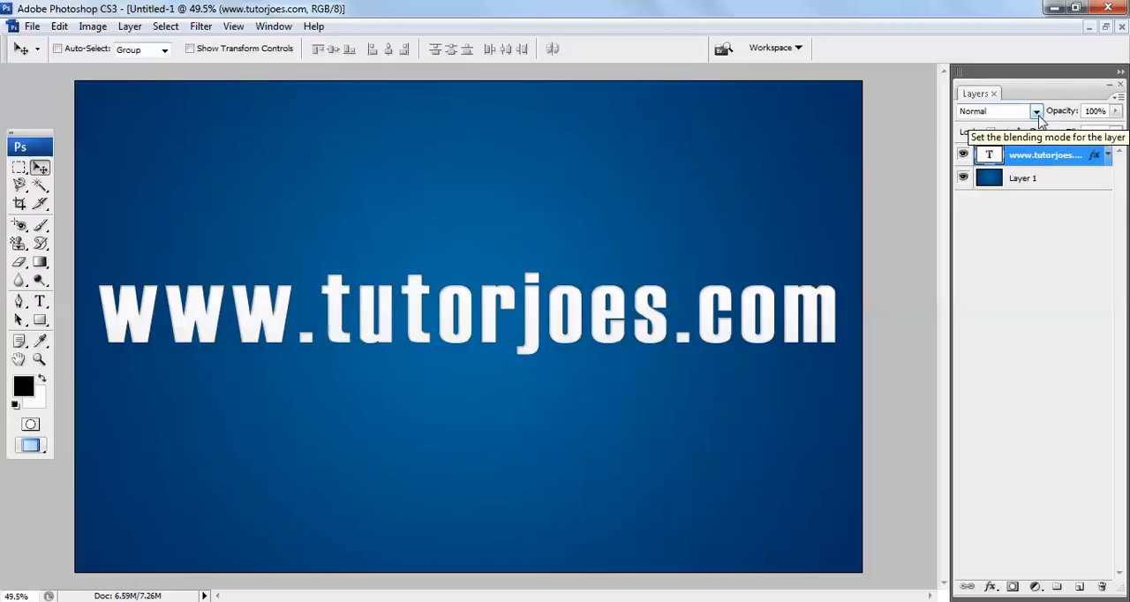
pyautogui.click(1039, 113)
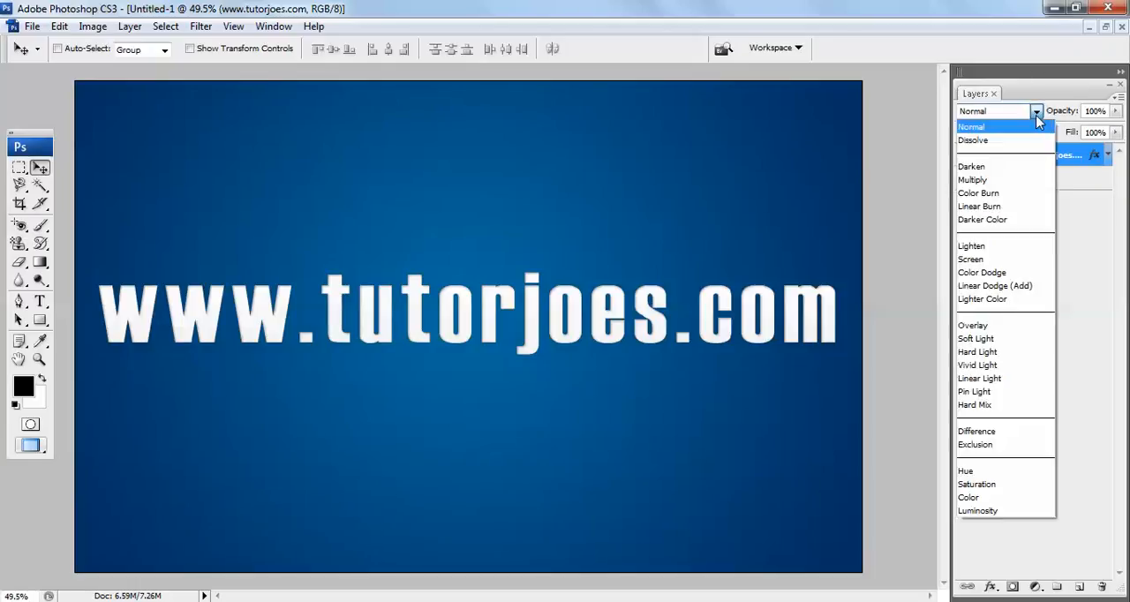
pyautogui.click(1013, 168)
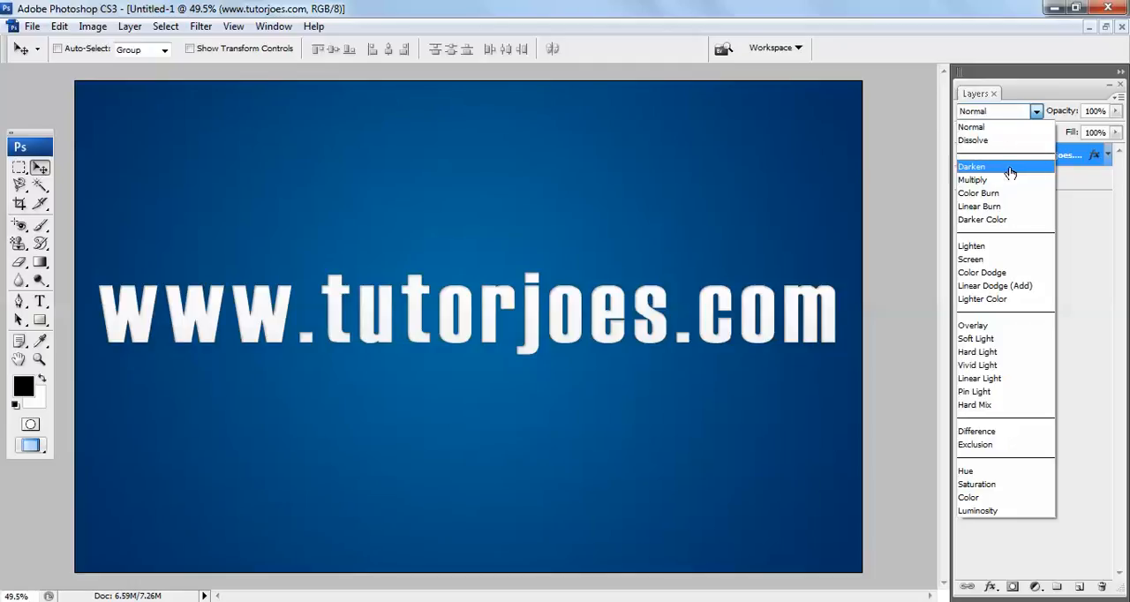
pyautogui.click(1013, 169)
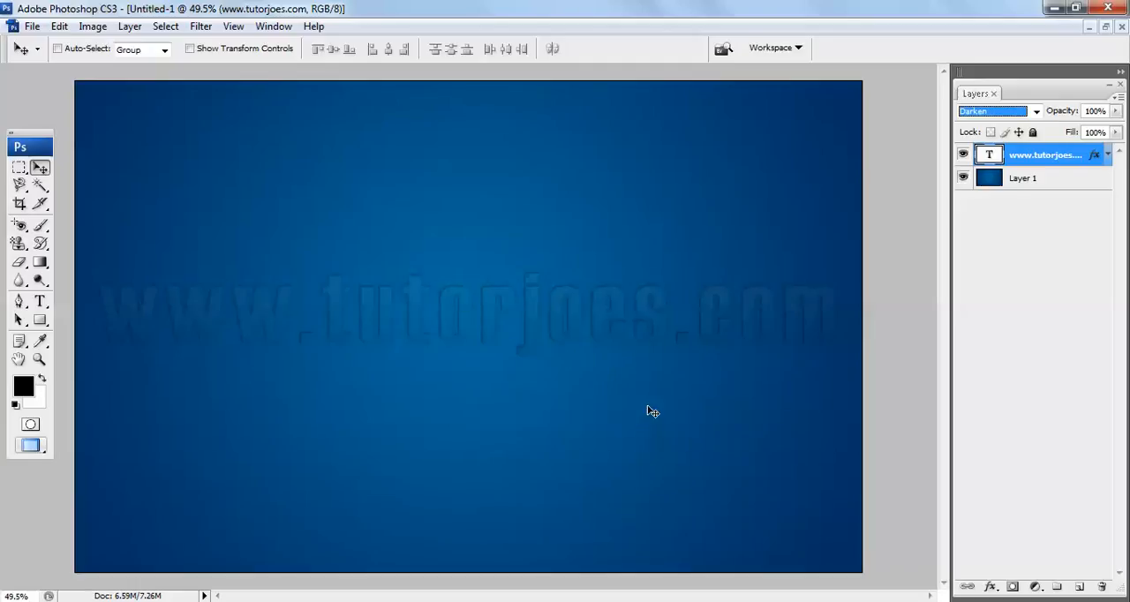
pyautogui.click(1025, 180)
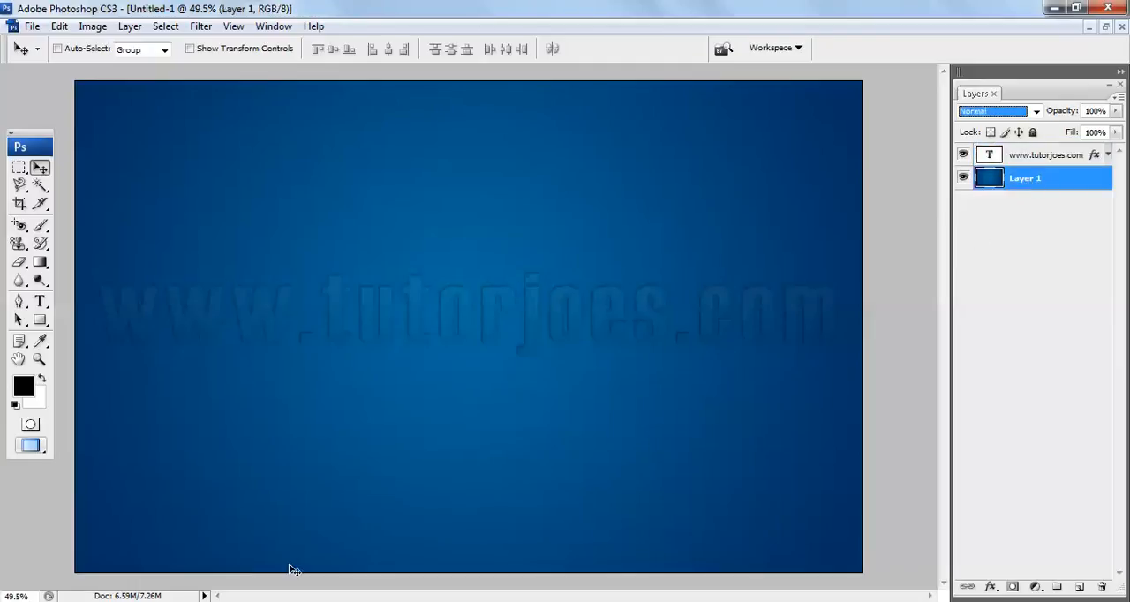